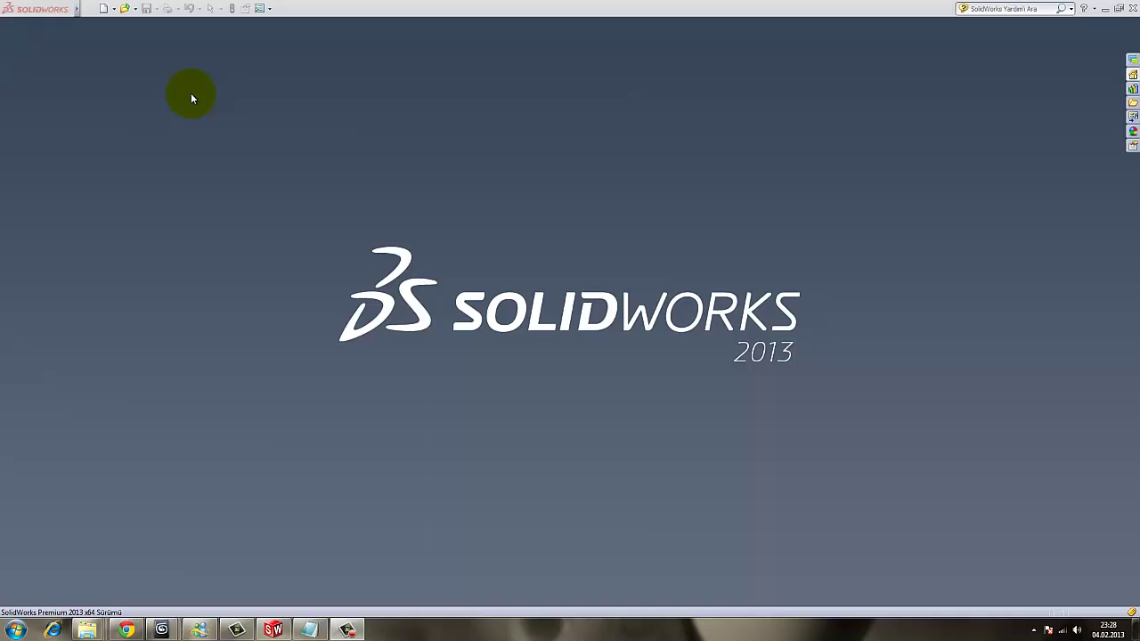
Create a new part and draw a circle centred on the Front Plane origin.
left_click(104, 14)
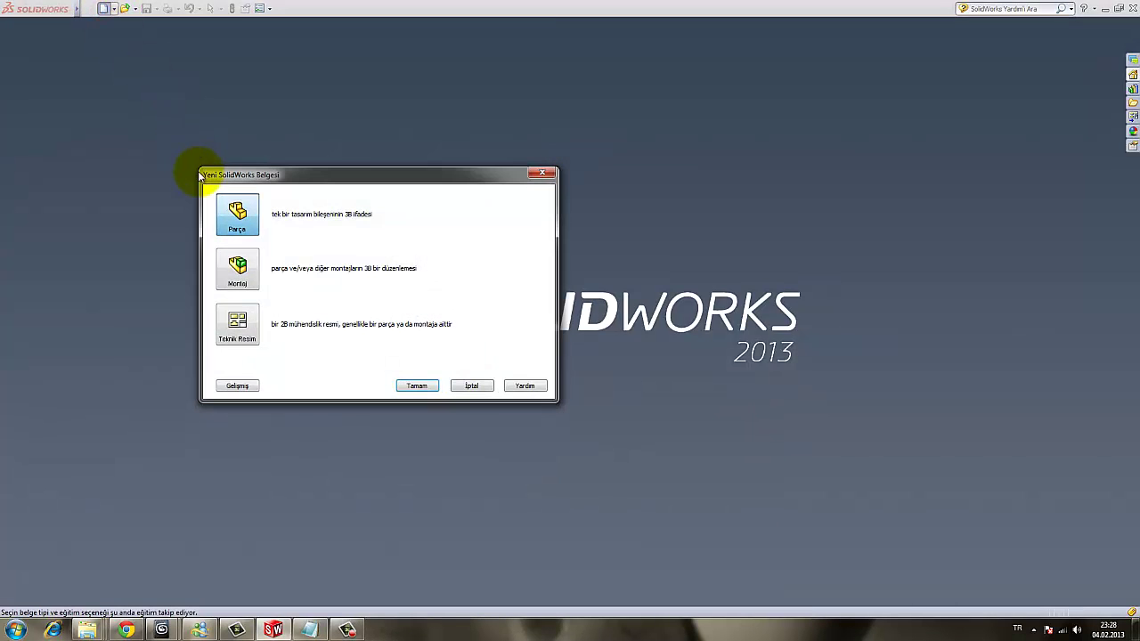
double_click(241, 212)
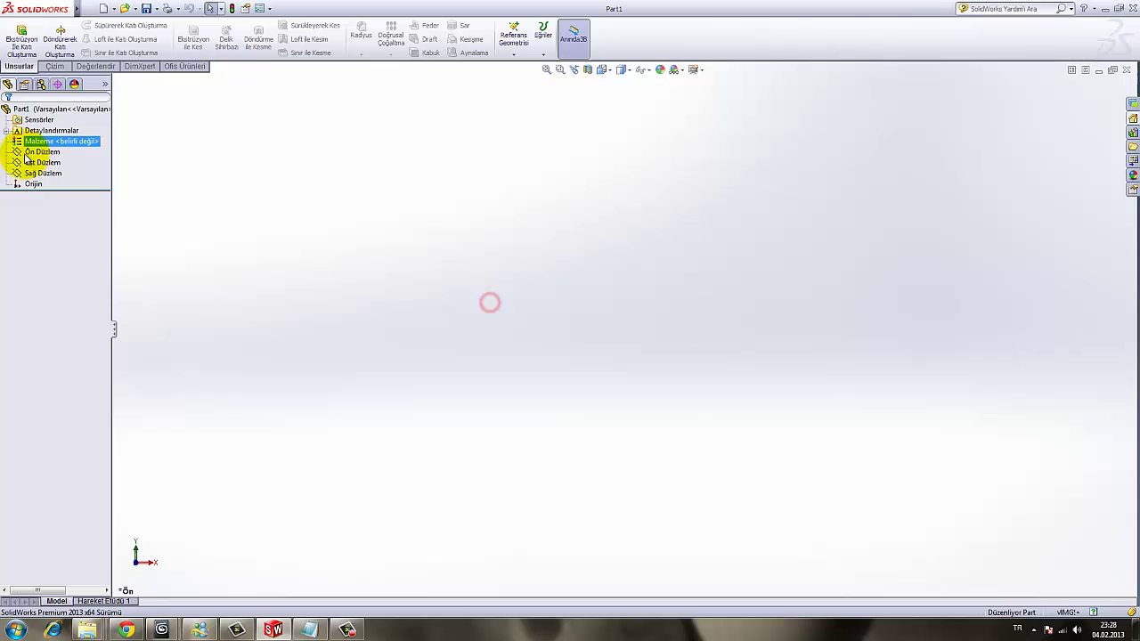
left_click(35, 152)
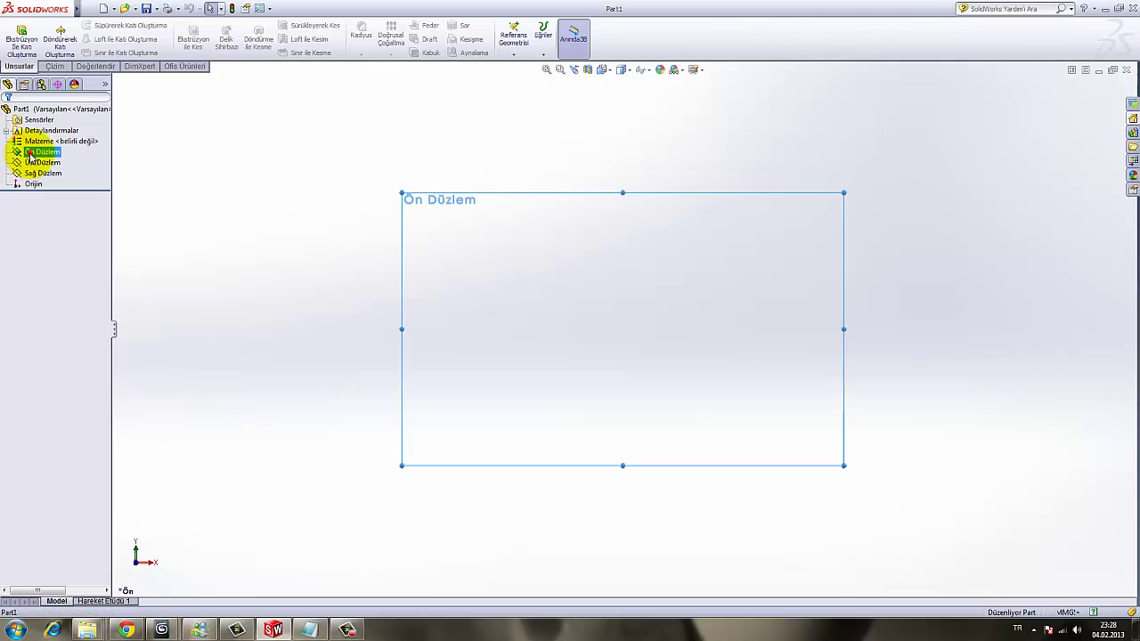
left_click(38, 136)
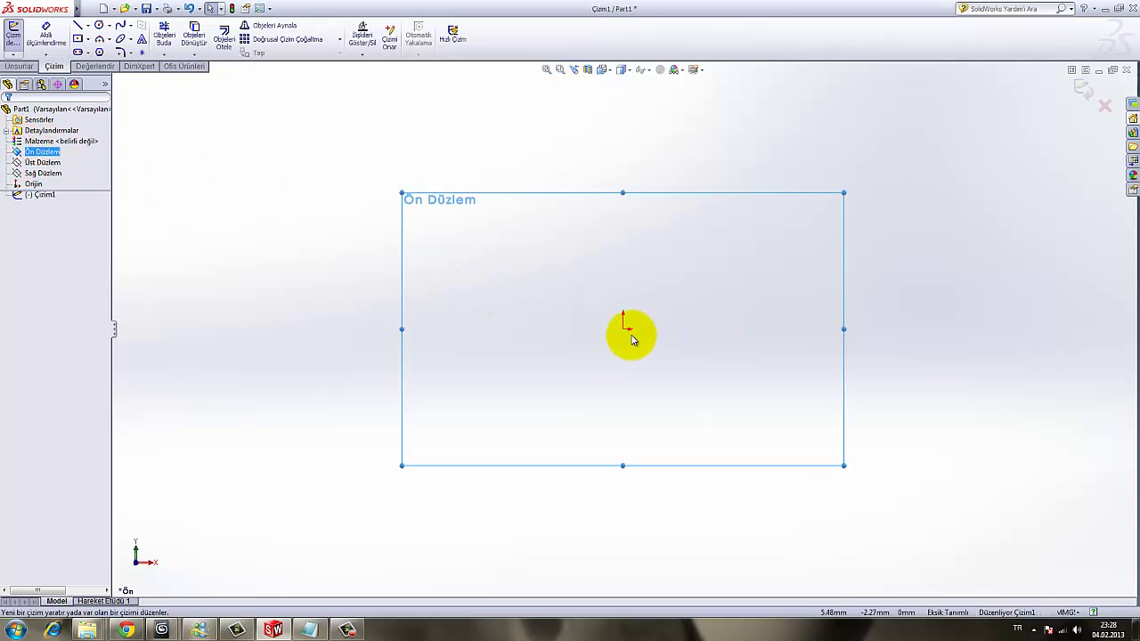
left_click(623, 330)
left_click(674, 351)
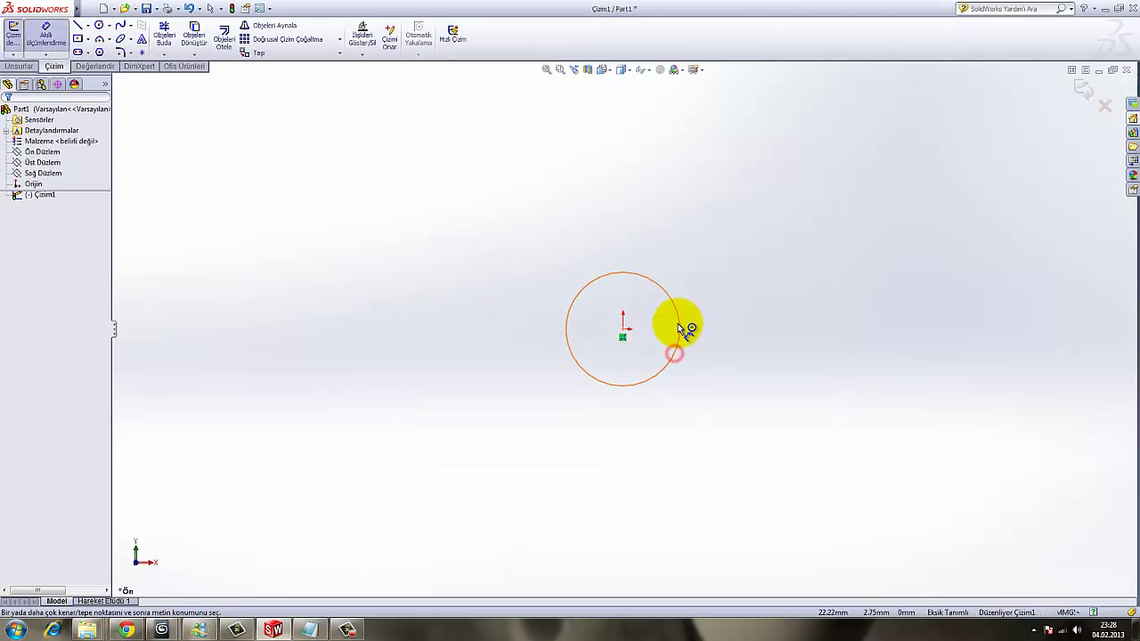
Dimension the circle's diameter to 23 mm.
left_click(678, 324)
left_click(744, 330)
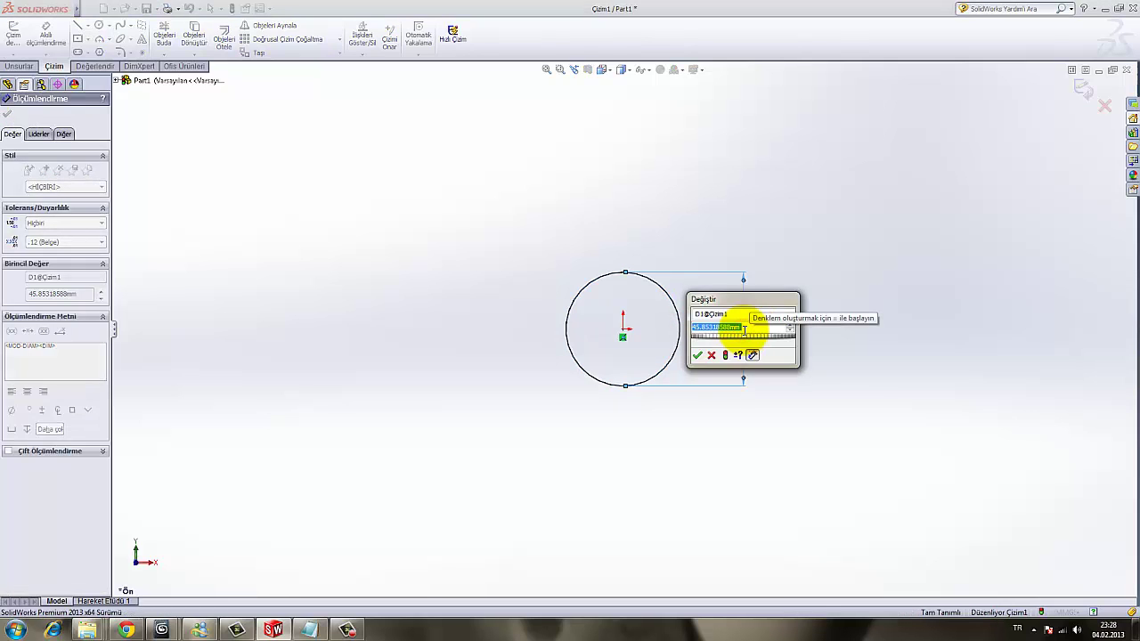
type("23")
key("Return")
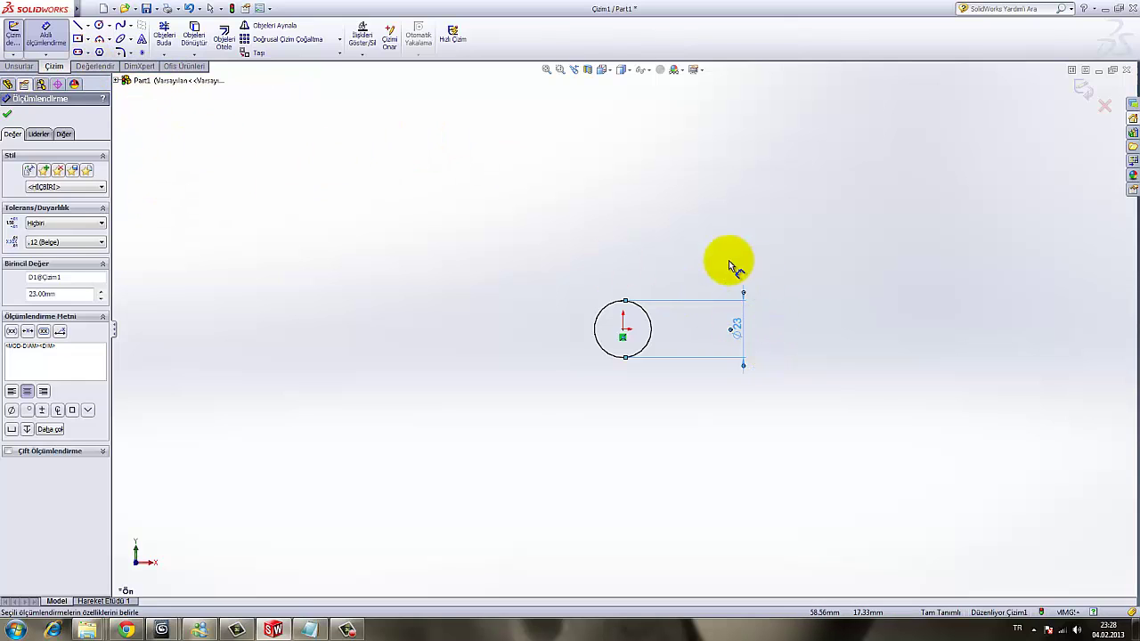
Open 'piston basi' from the krank biyel mekanizmasi tasarimi folder and orbit to its pin hole.
left_click(103, 8)
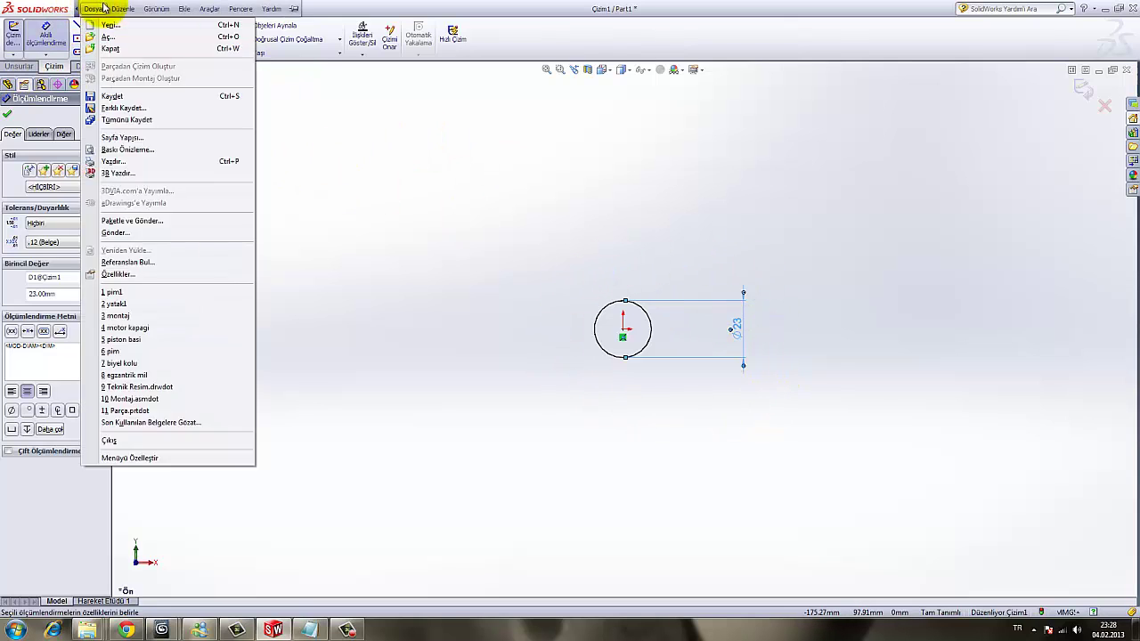
left_click(414, 138)
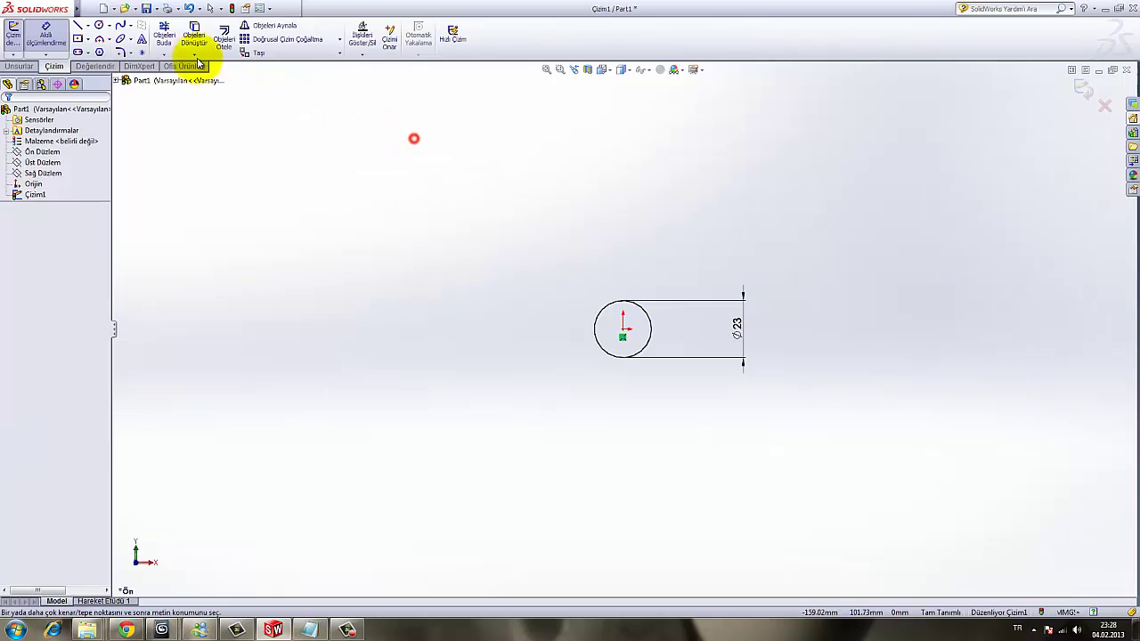
left_click(128, 10)
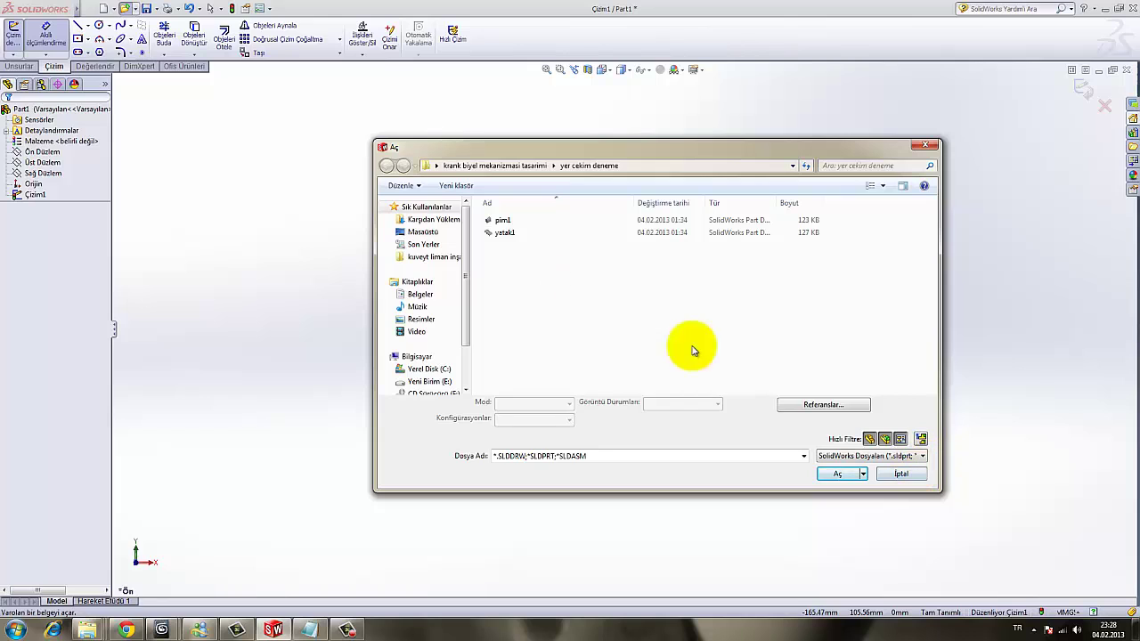
left_click(512, 165)
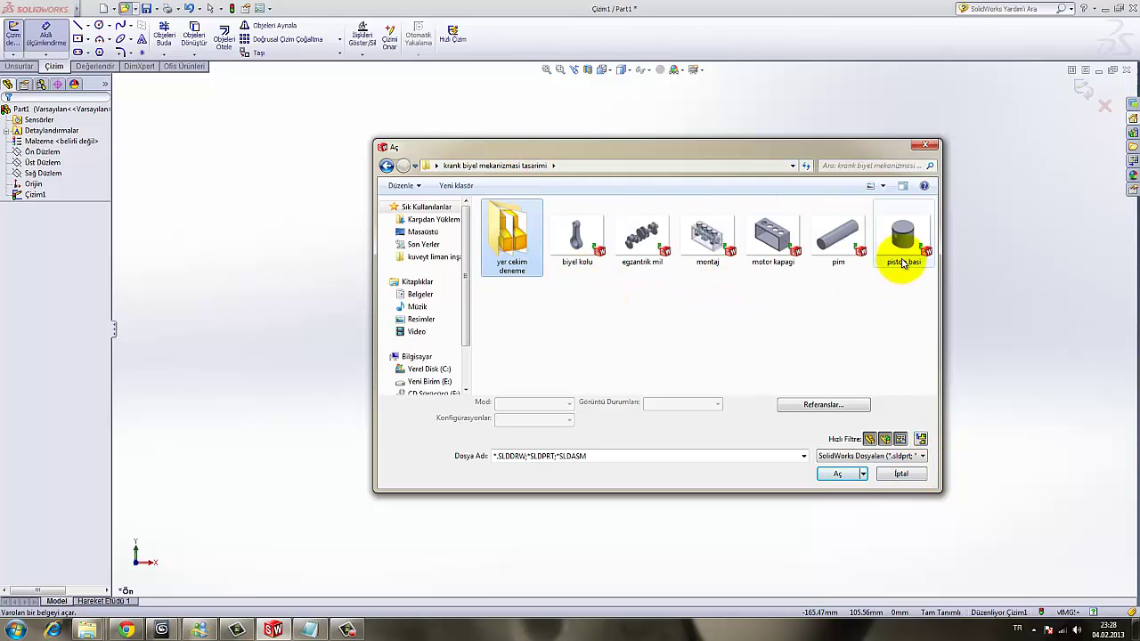
double_click(904, 240)
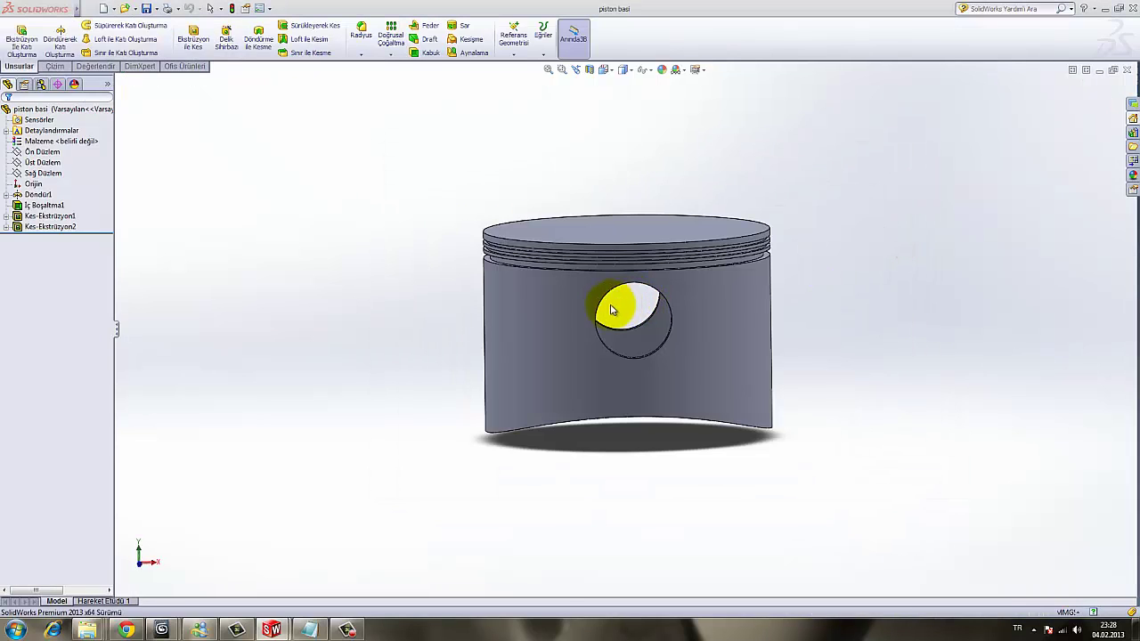
scroll(717, 347, "down", 3)
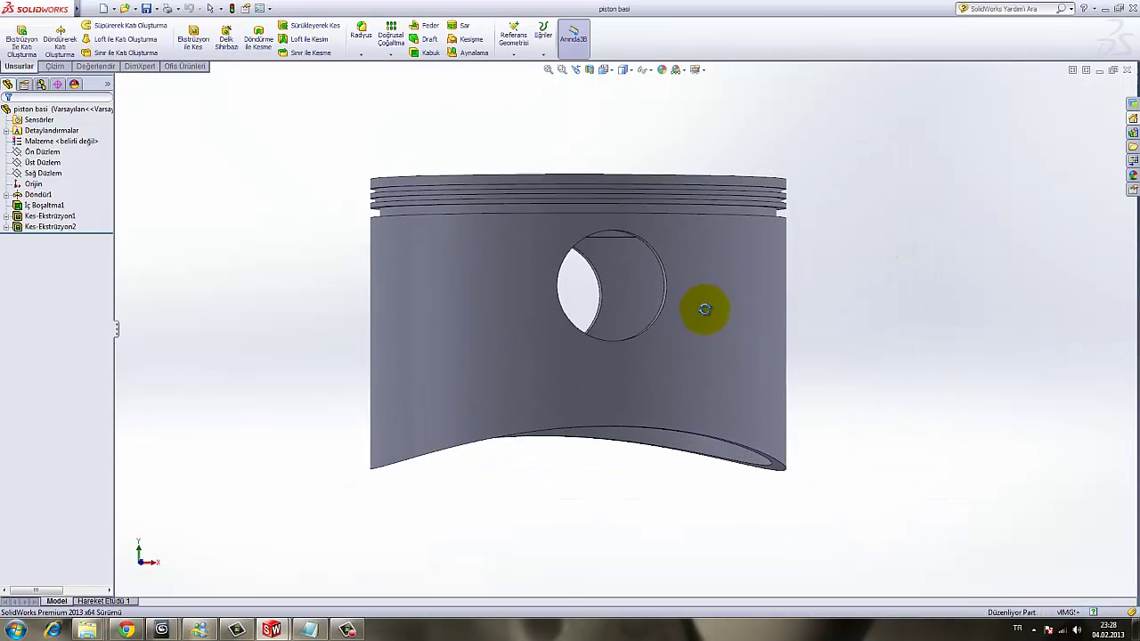
middle_click_drag(704, 305, 677, 259)
mouse_move(604, 230)
middle_mouse_down()
mouse_move(637, 276)
mouse_move(619, 279)
mouse_move(631, 279)
middle_mouse_up()
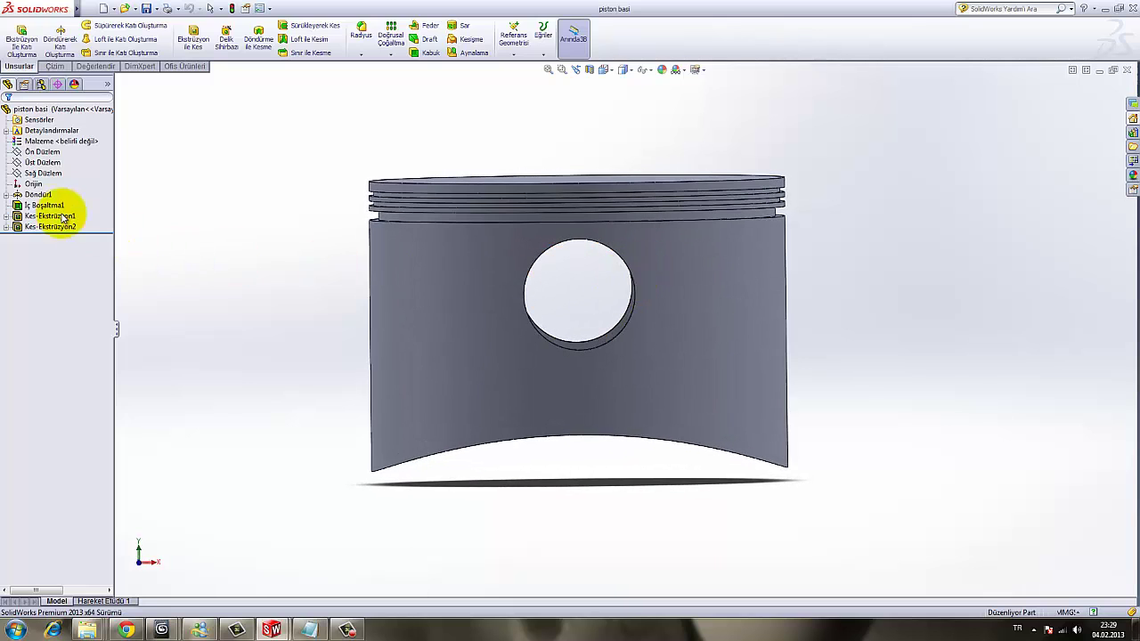
Inspect the Döndür1 revolve sketch and exit, discarding changes.
left_click(34, 196)
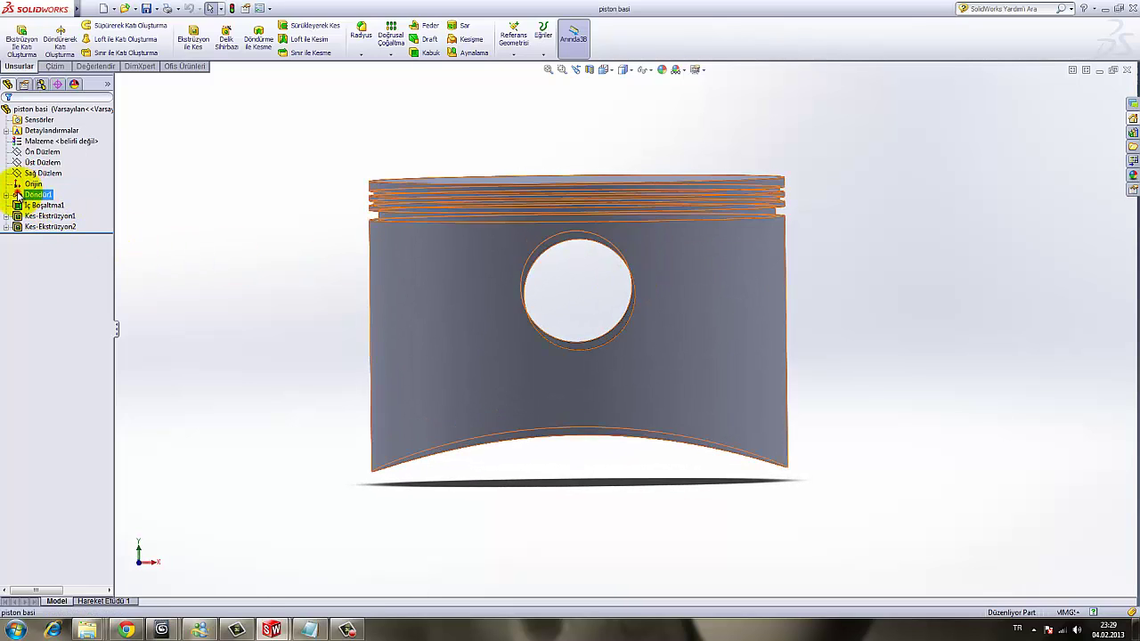
left_click(26, 194)
left_click(38, 163)
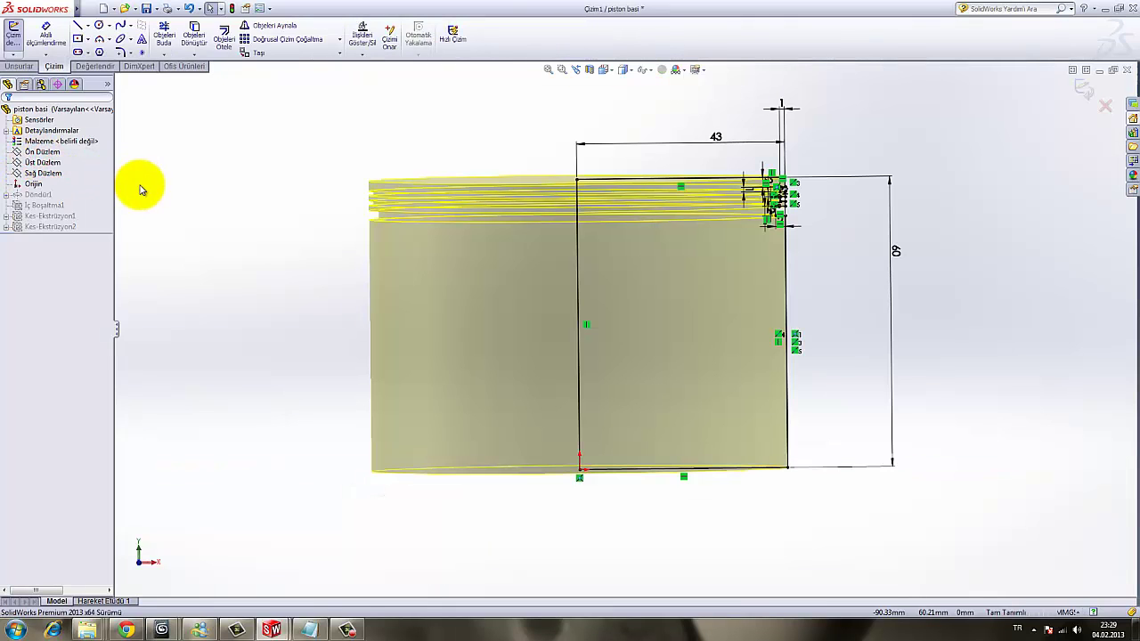
left_click(1106, 108)
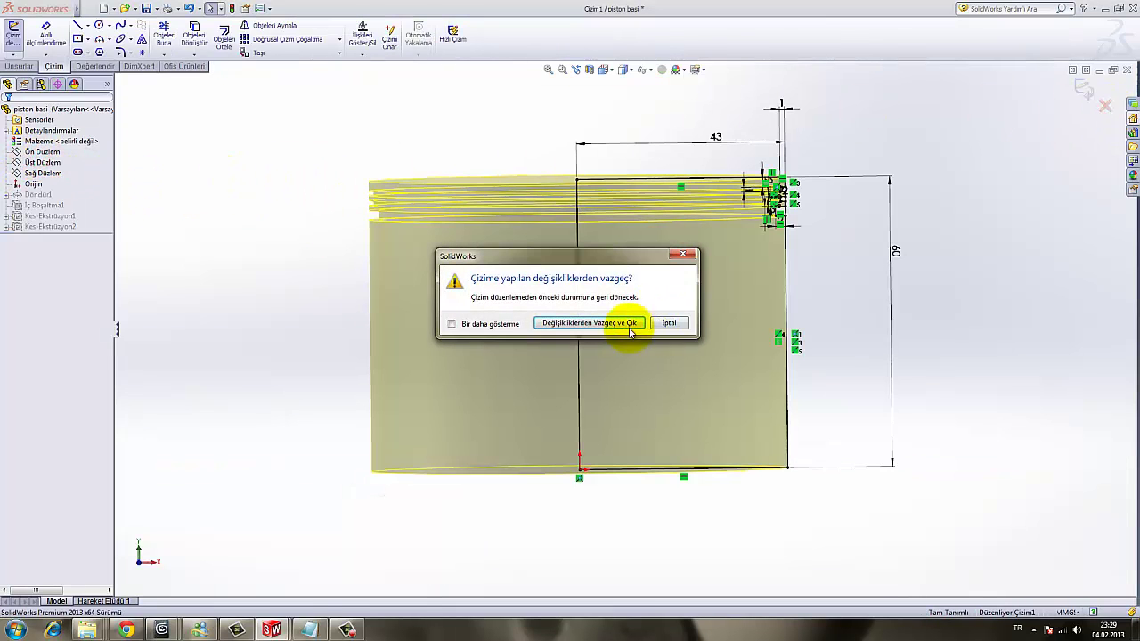
left_click(623, 322)
Inspect the Kes-Ekstrüzyon1 cut sketch from above and exit, discarding changes.
left_click(39, 218)
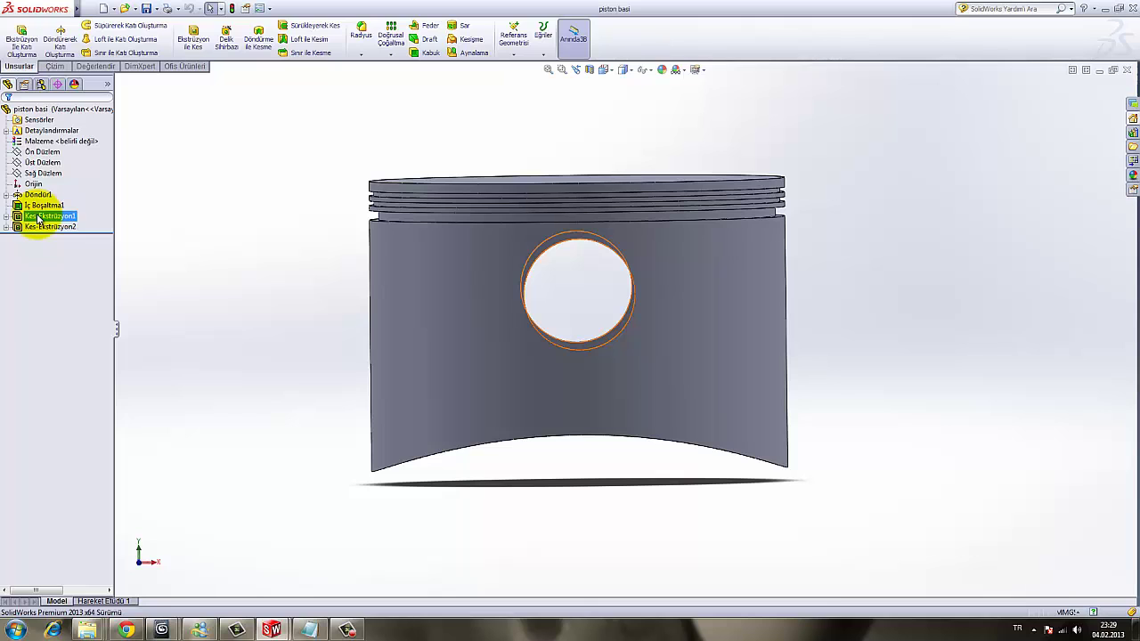
left_click(45, 186)
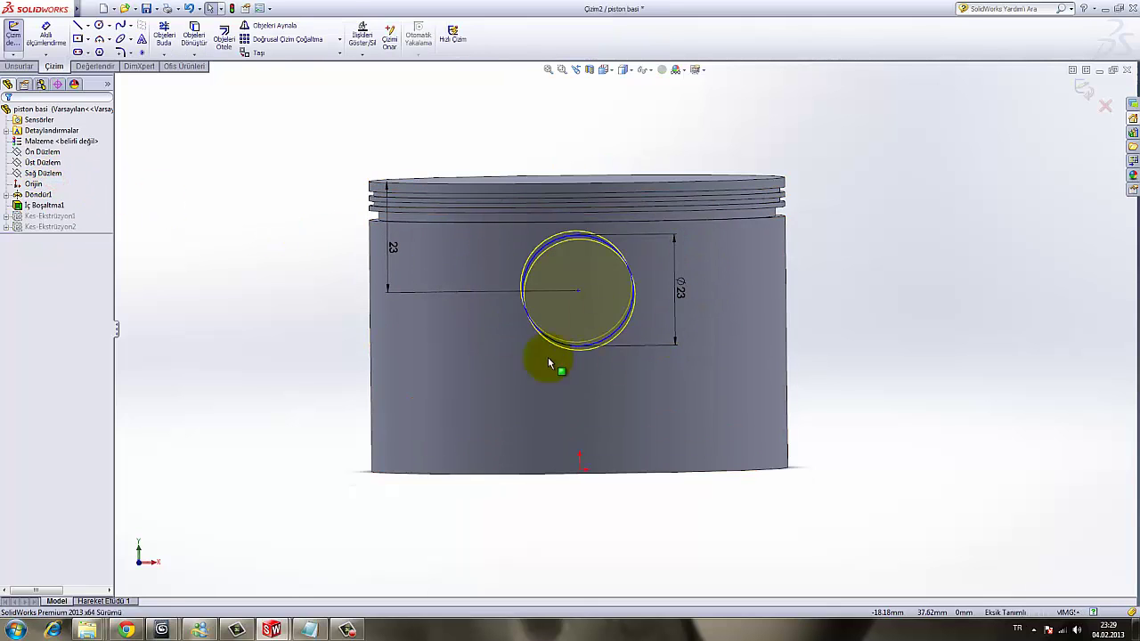
middle_click_drag(549, 359, 656, 271)
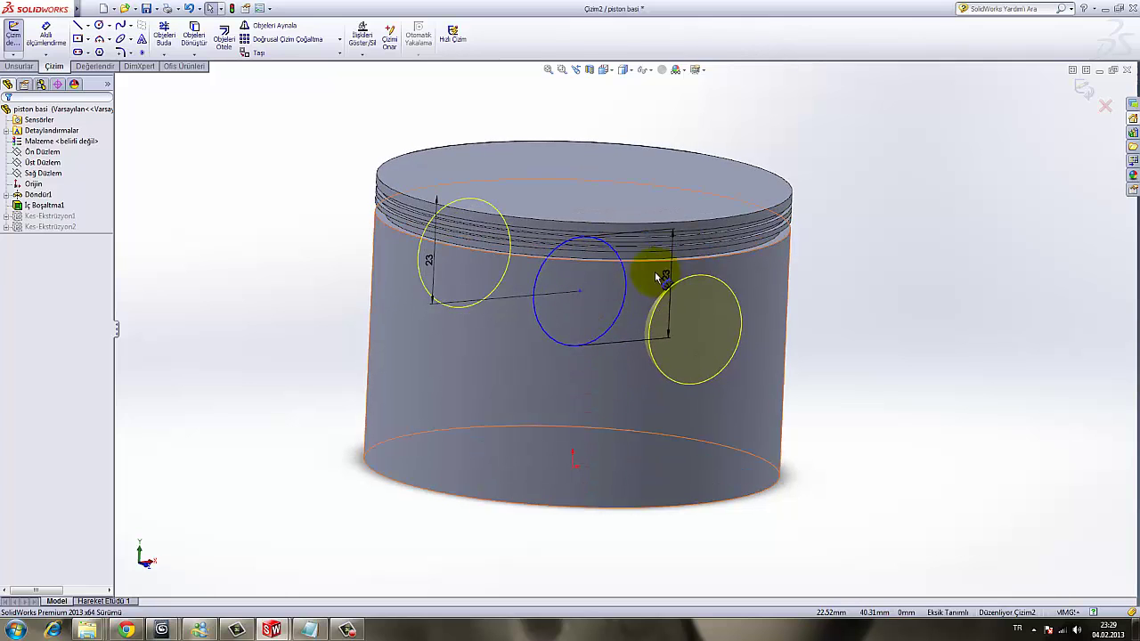
left_click(1105, 106)
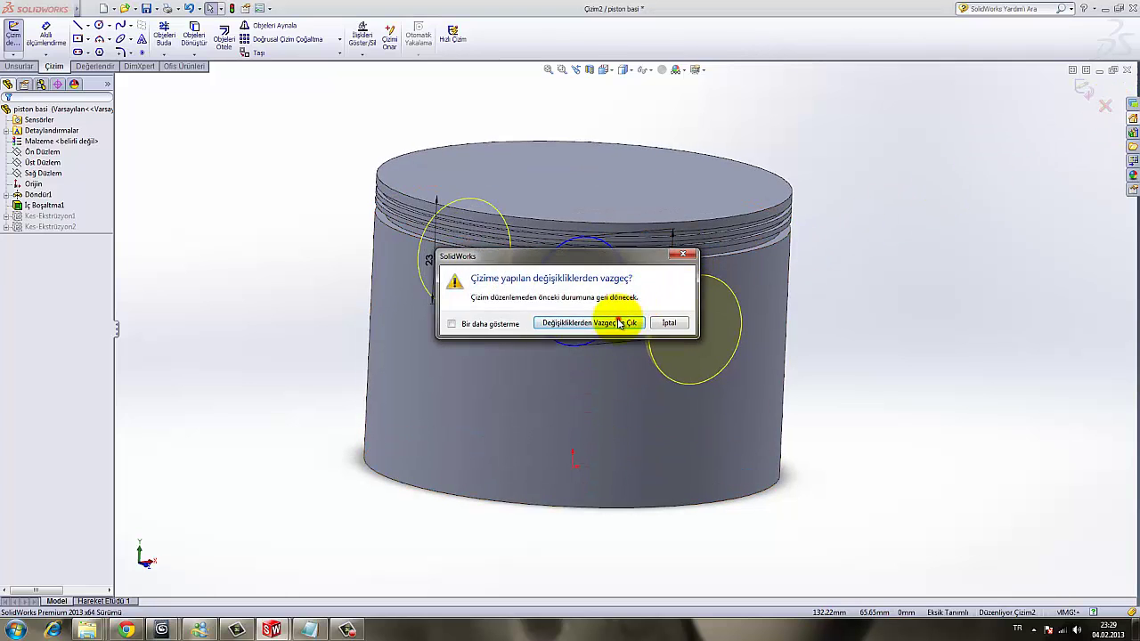
left_click(620, 323)
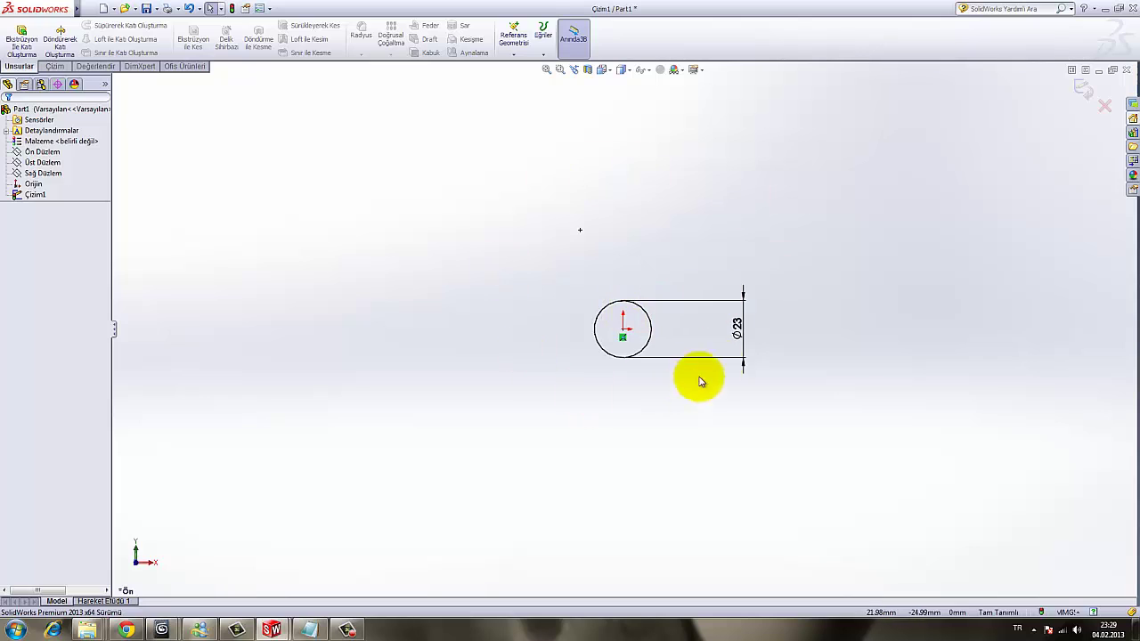
Extrude the Ø23 circle with a Mid Plane end condition and 51 mm depth.
scroll(653, 338, "down", 3)
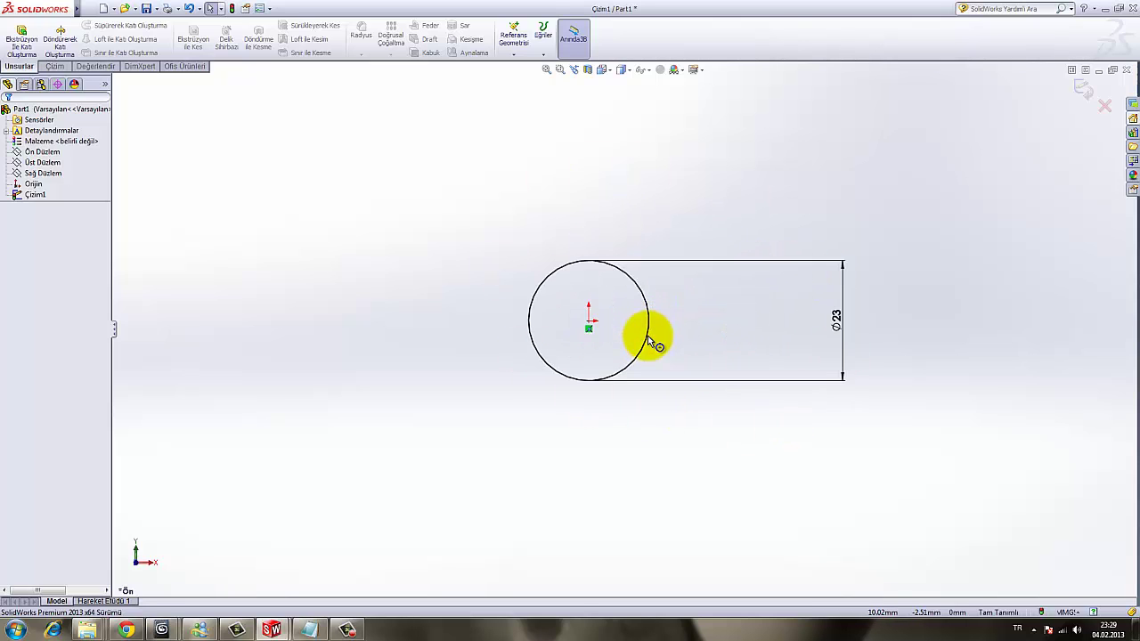
middle_click_drag(650, 342, 680, 394)
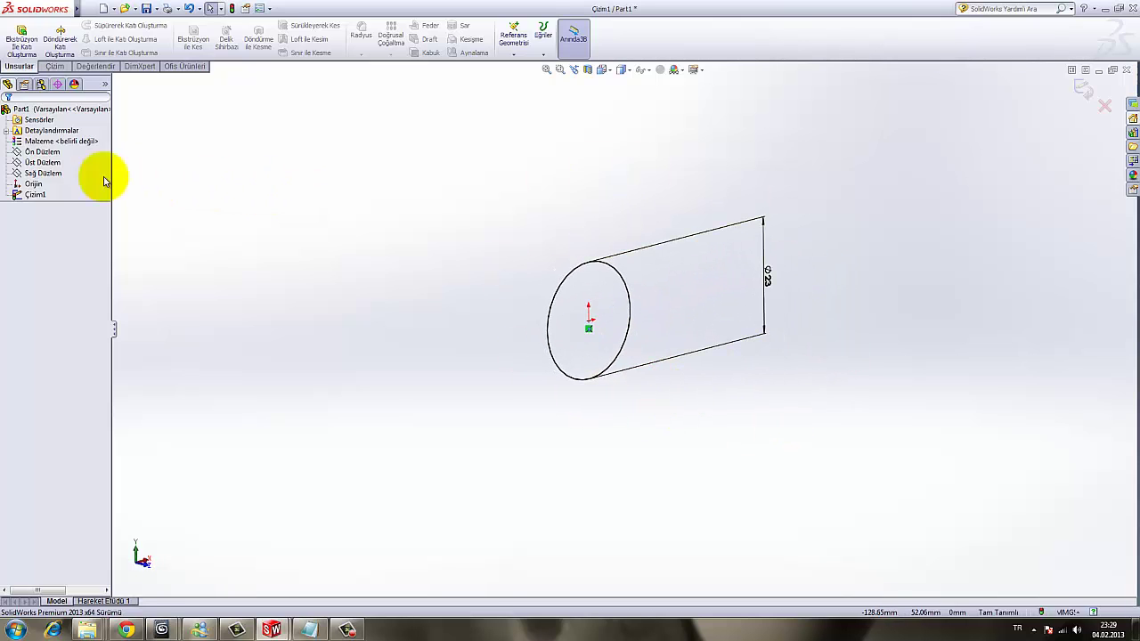
left_click(18, 45)
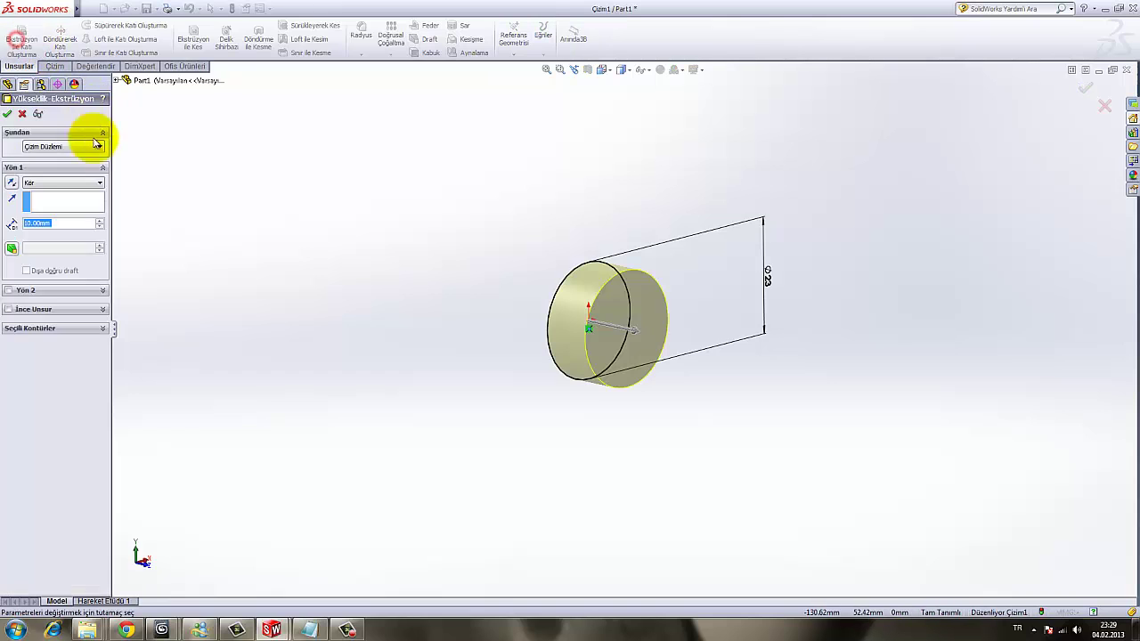
left_click(68, 181)
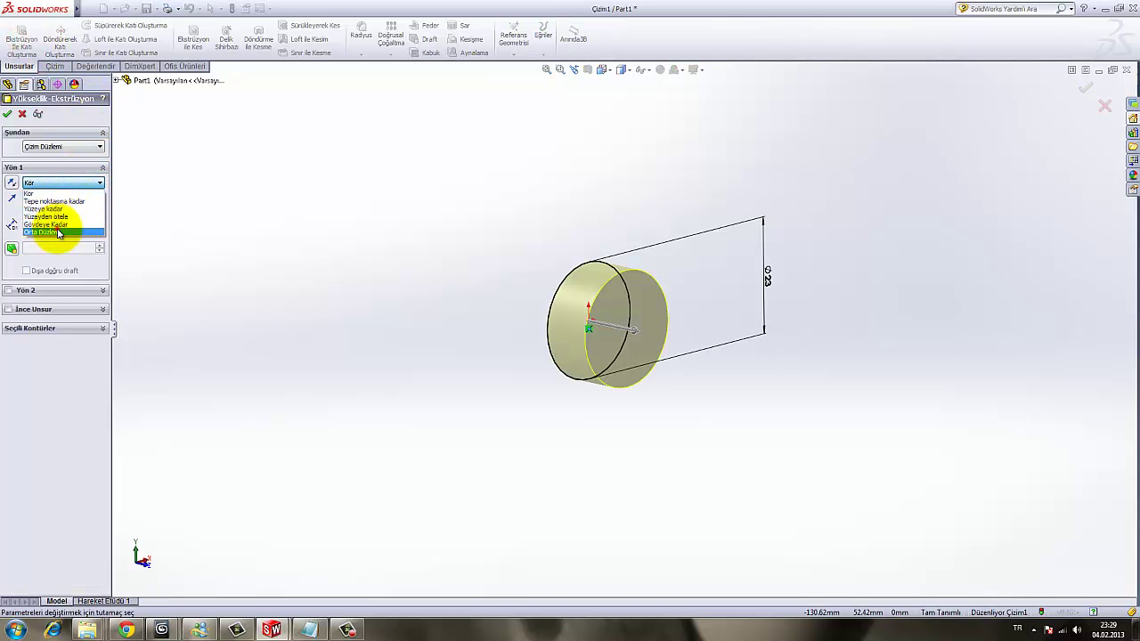
left_click(59, 233)
left_click_drag(637, 340, 712, 347)
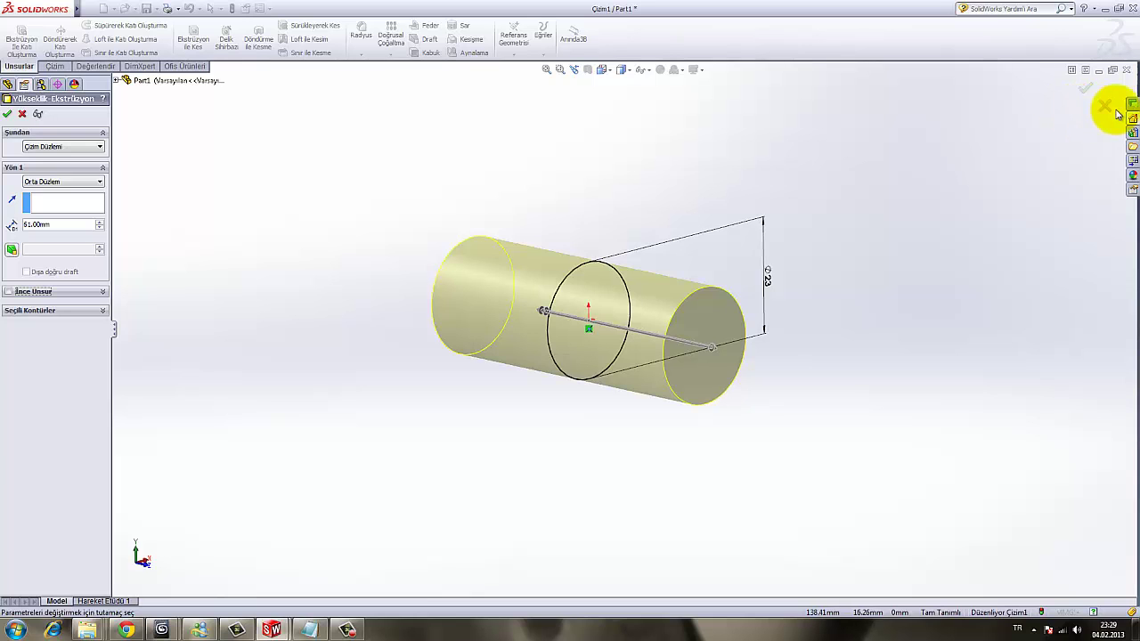
Accept the cylinder extrusion, then measure the piston's top edge with Measure.
left_click(1086, 90)
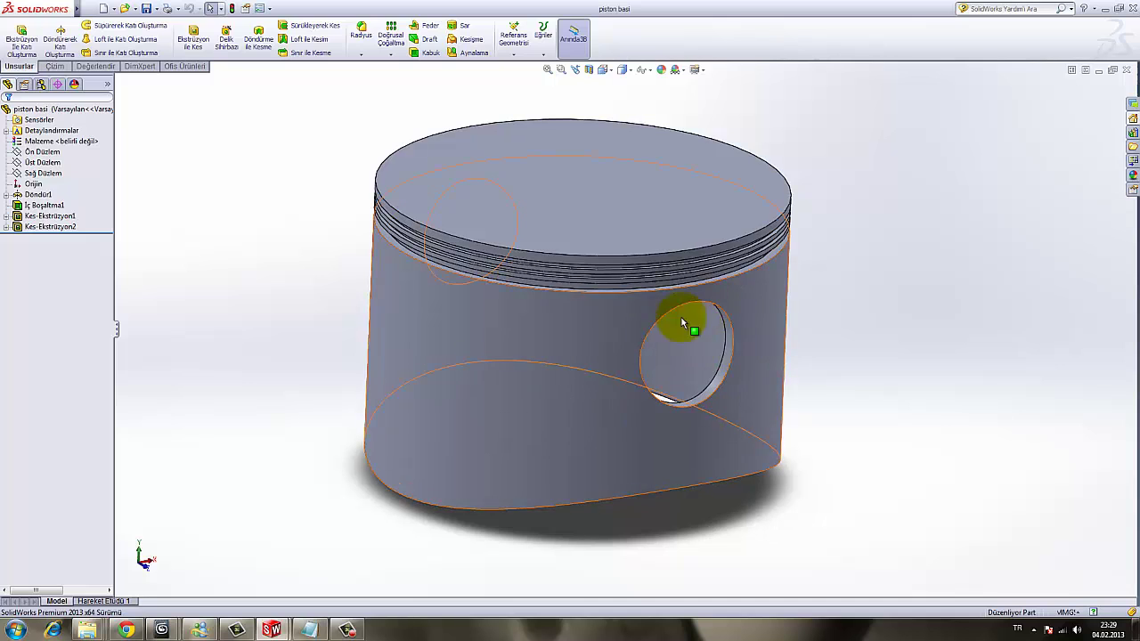
middle_click_drag(706, 358, 704, 412)
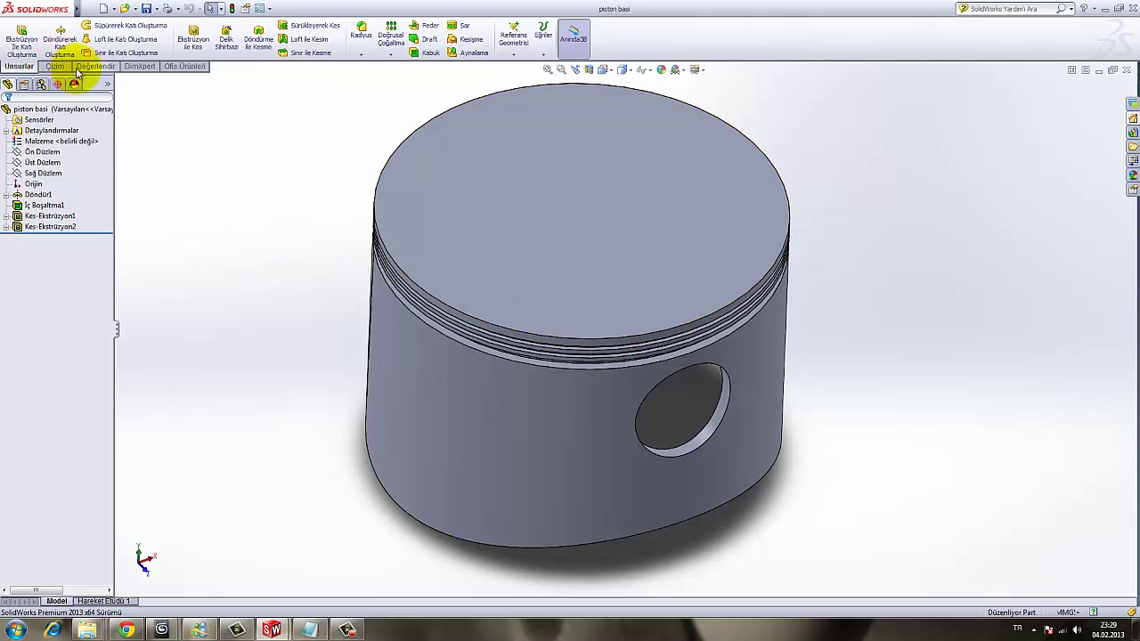
left_click(104, 70)
left_click(44, 38)
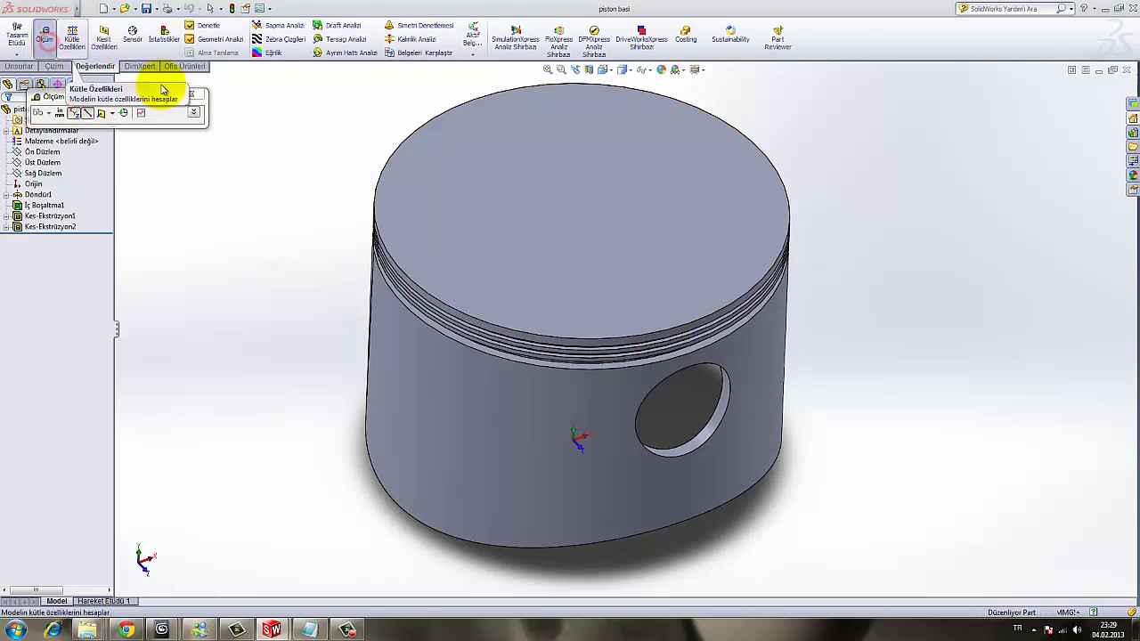
left_click(424, 133)
left_click_drag(441, 89, 276, 158)
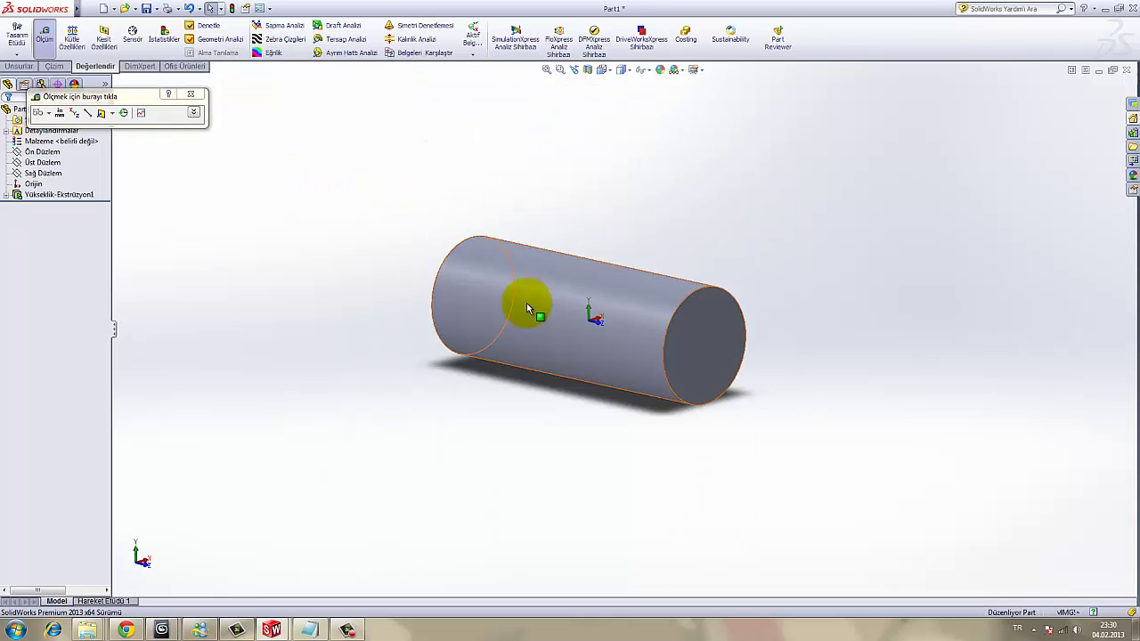
Change the Yükseklik-Ekstrüzyon1 depth to 85 mm.
left_click(190, 93)
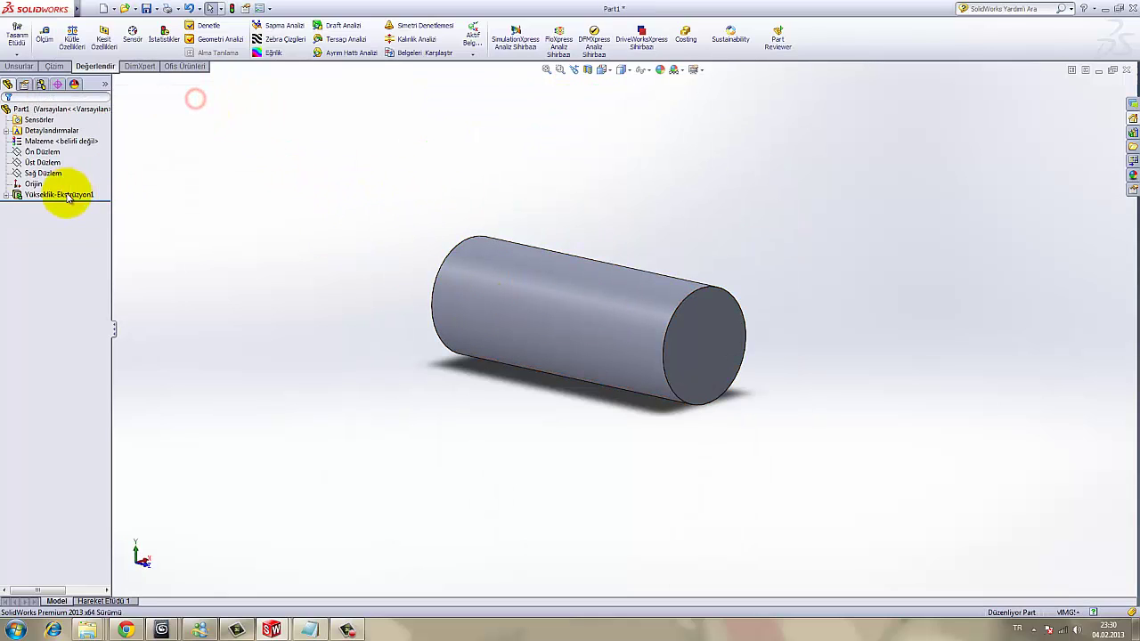
left_click(64, 195)
left_click(75, 162)
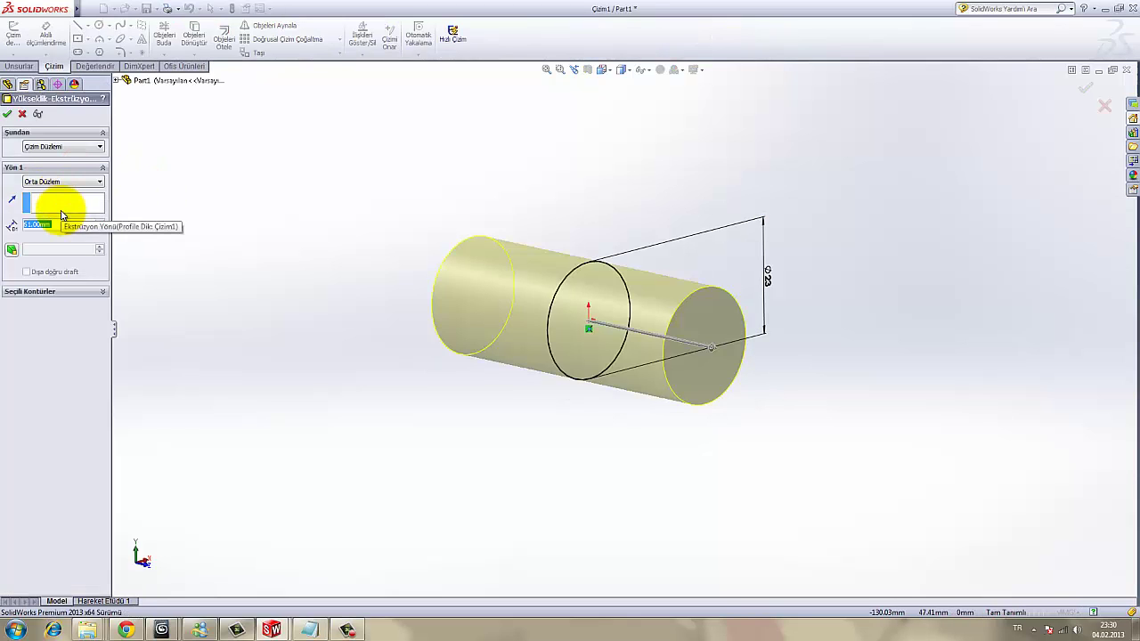
type("85")
key("Return")
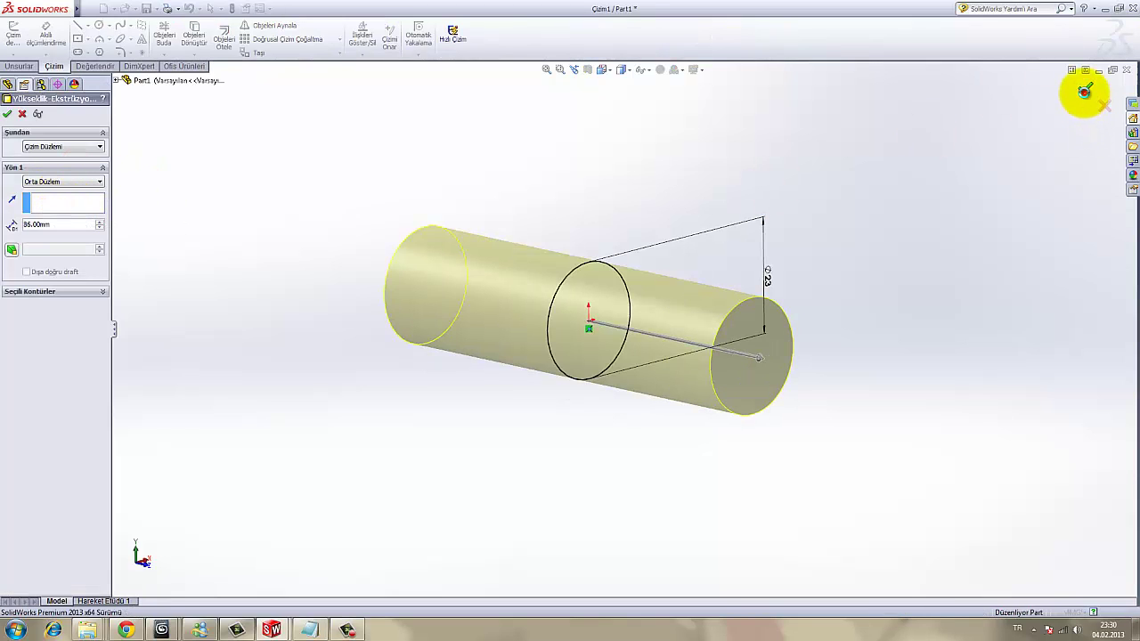
left_click(1085, 90)
Orbit the cylinder and piston models, then select the Üst Düzlem (Top Plane).
middle_click_drag(713, 223, 685, 412)
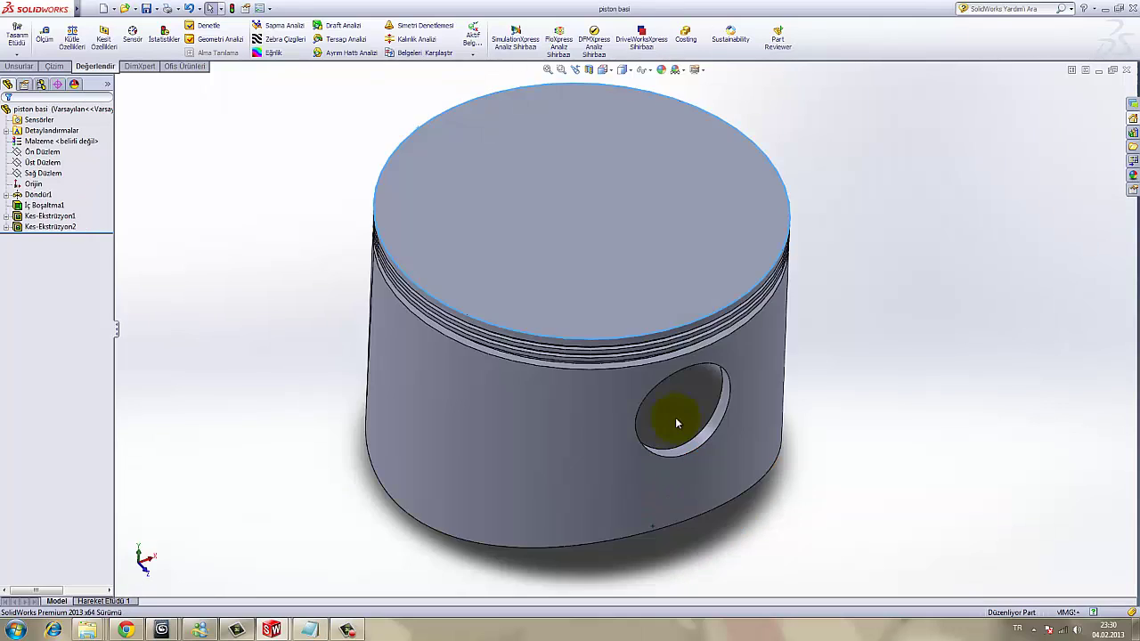
mouse_move(667, 413)
middle_mouse_down()
mouse_move(721, 458)
mouse_move(720, 543)
middle_mouse_up()
middle_click_drag(735, 473, 726, 485)
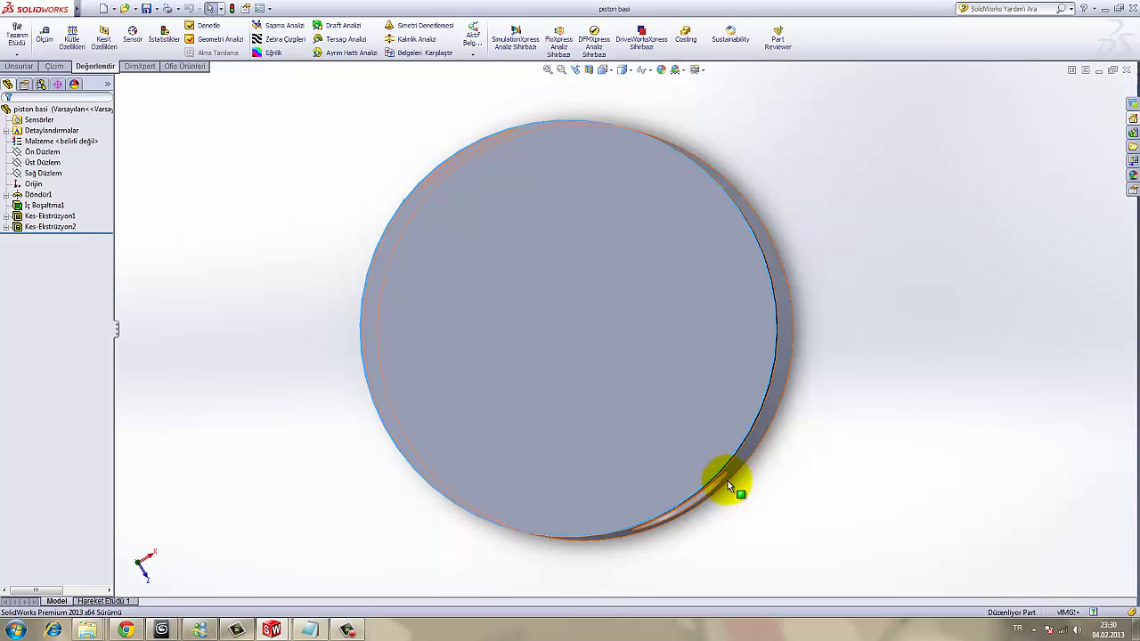
mouse_move(654, 532)
middle_mouse_down()
mouse_move(741, 420)
mouse_move(704, 400)
middle_mouse_up()
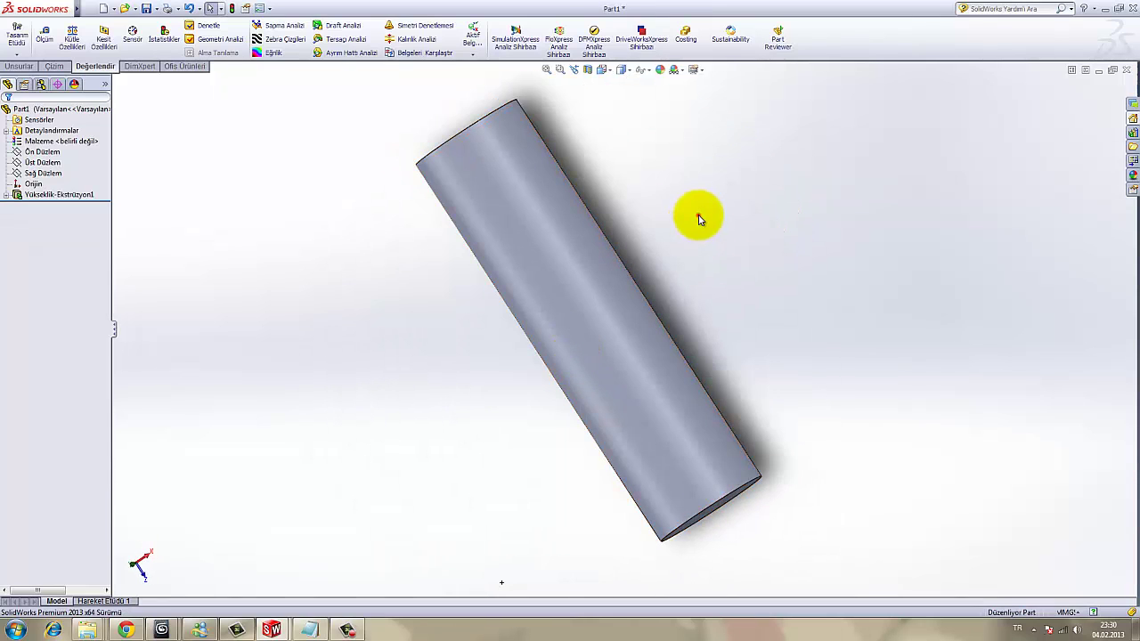
left_click(696, 216)
Sketch an origin-centred circle on the Top Plane and dimension it to Ø86 mm.
left_click(43, 142)
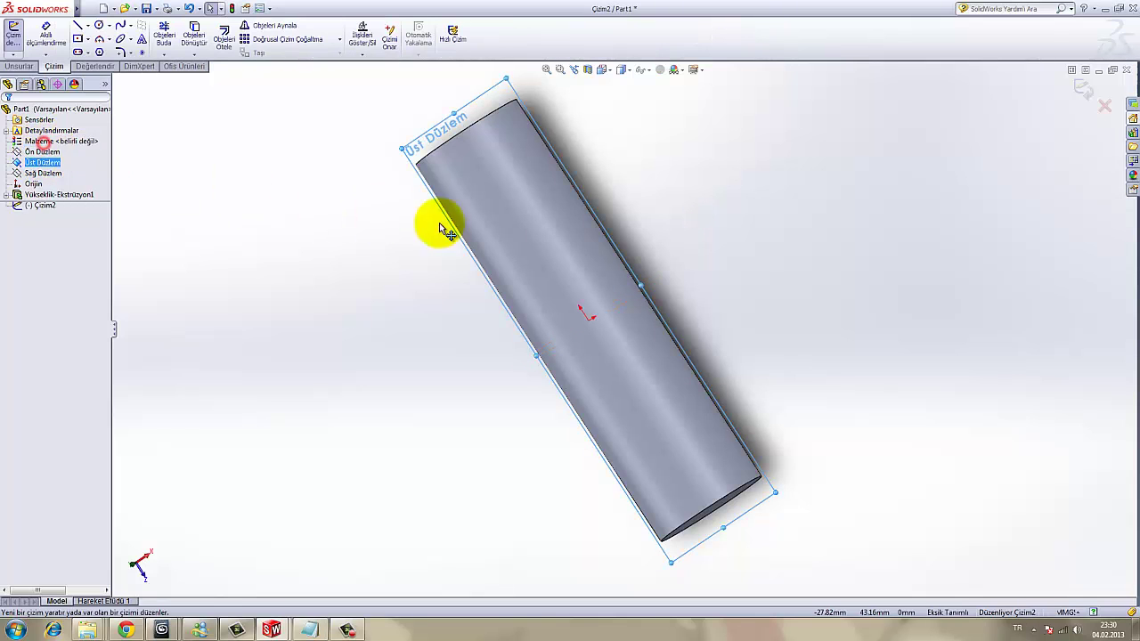
left_click(587, 319)
left_click(771, 336)
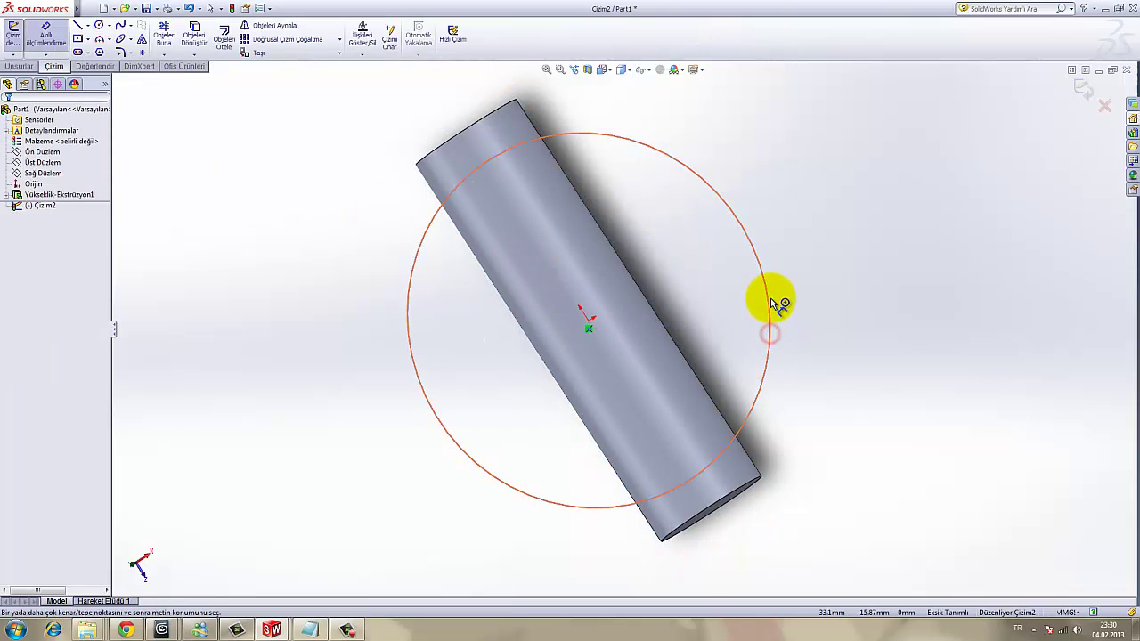
left_click(770, 332)
left_click(860, 298)
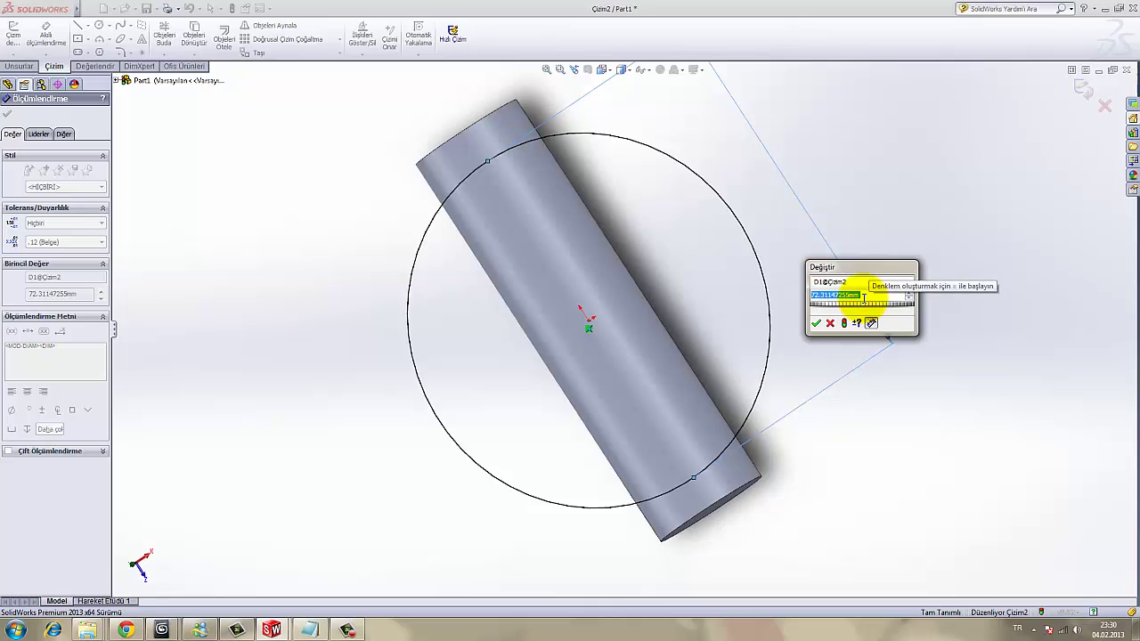
type("85")
key("Return")
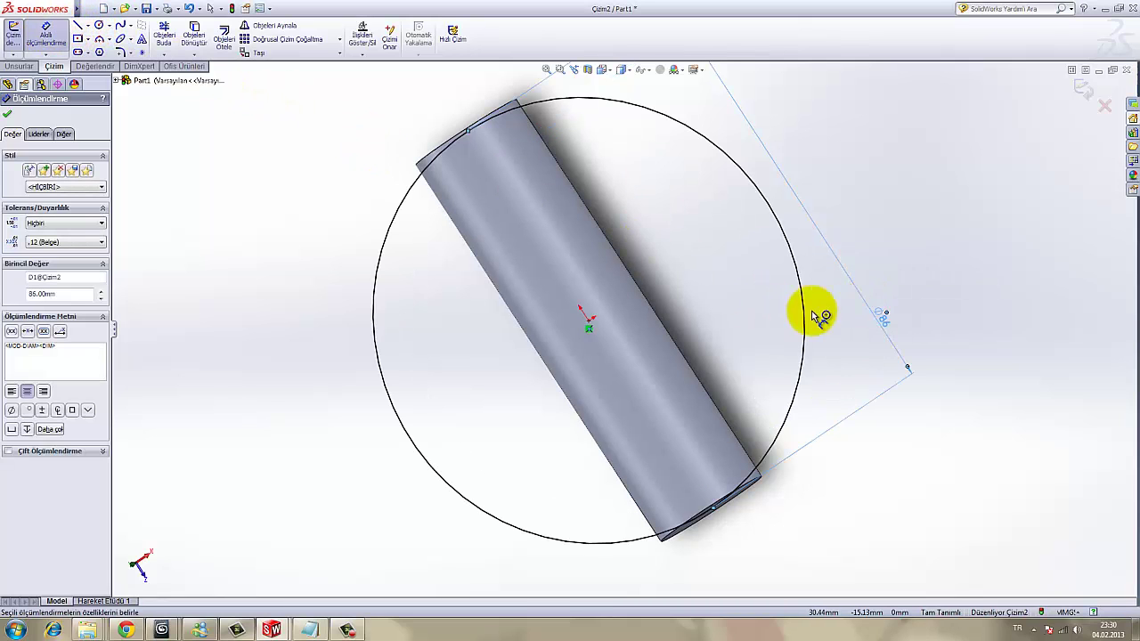
mouse_move(636, 247)
middle_mouse_down()
mouse_move(657, 262)
mouse_move(647, 234)
mouse_move(736, 249)
middle_mouse_up()
Offset the Ø86 circle 10 mm outward and exit the sketch.
right_click(682, 222)
left_click(727, 226)
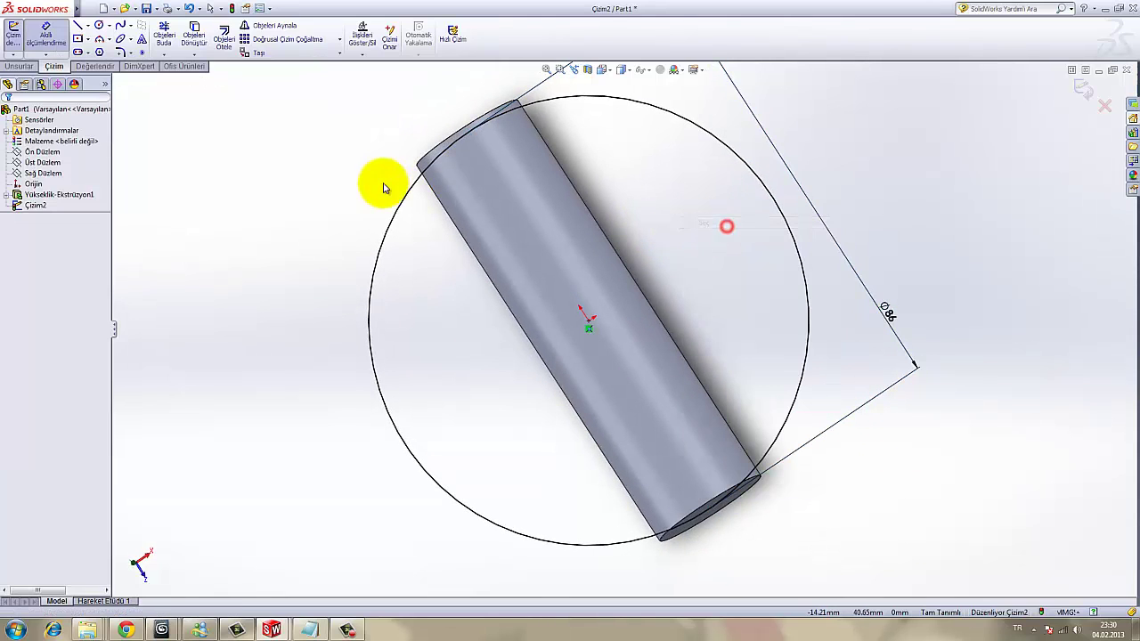
key("Escape")
left_click(234, 48)
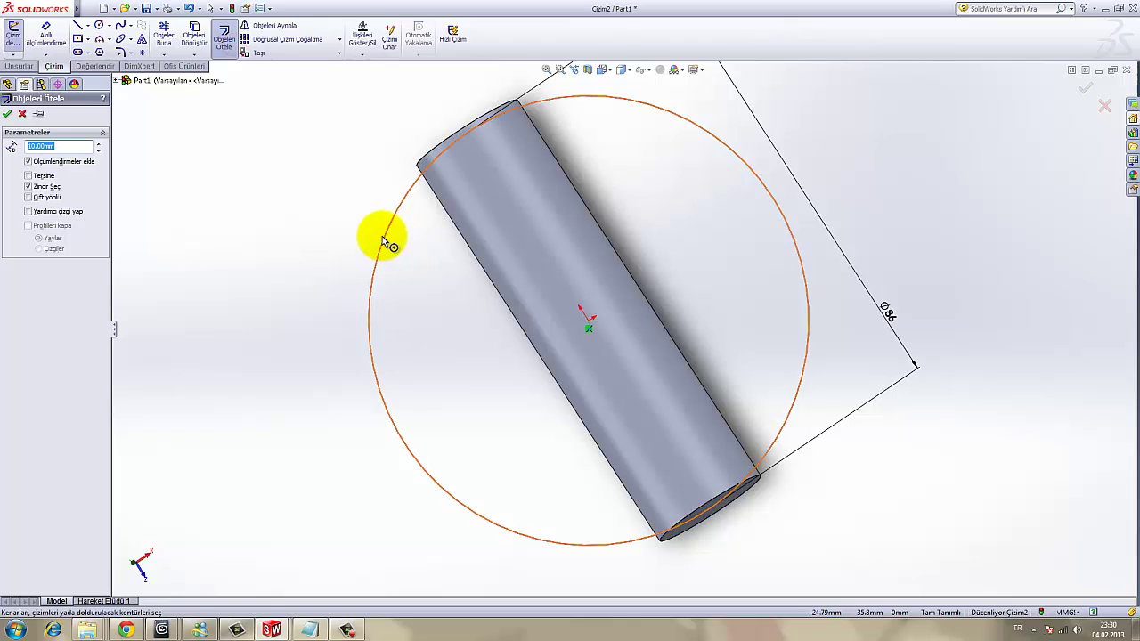
left_click(385, 241)
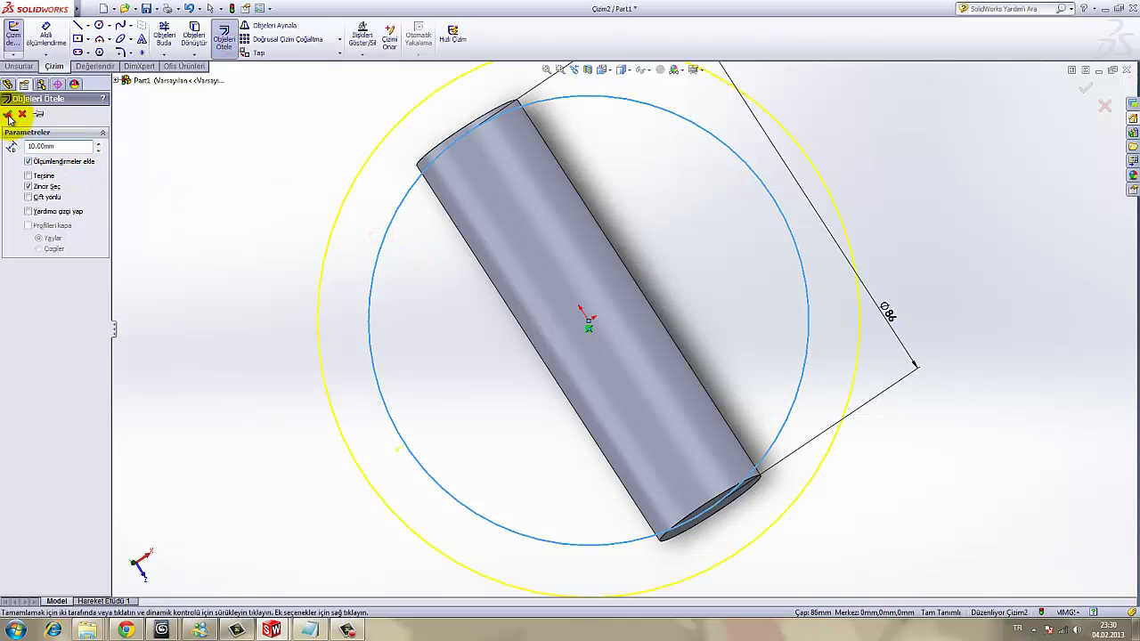
left_click(9, 116)
left_click(1083, 90)
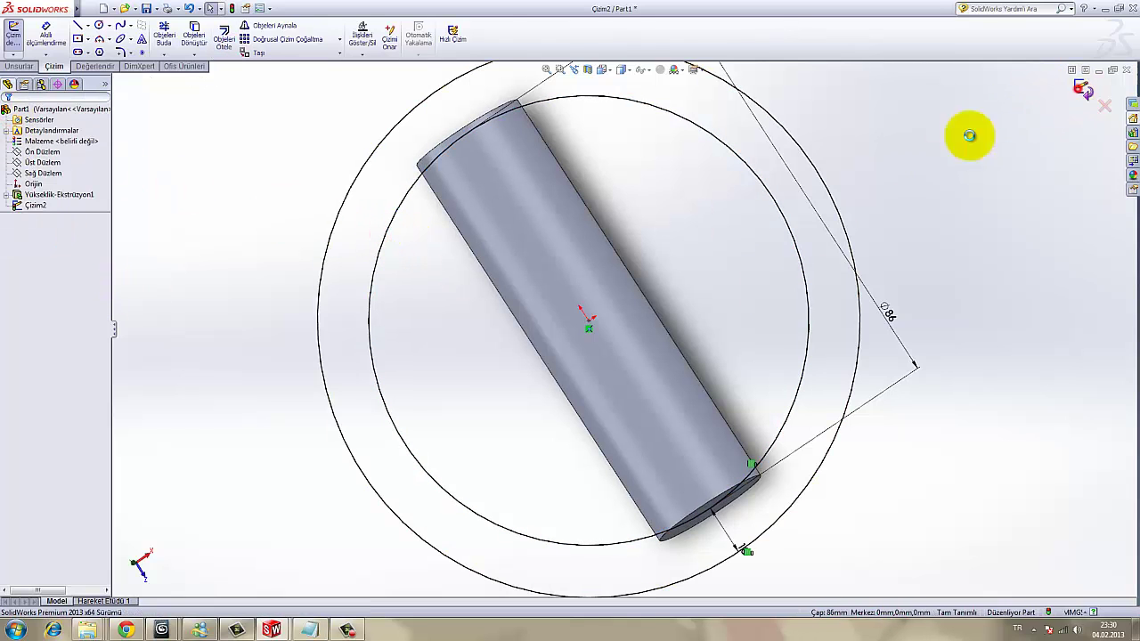
mouse_move(651, 260)
middle_mouse_down()
mouse_move(656, 234)
mouse_move(625, 283)
middle_mouse_up()
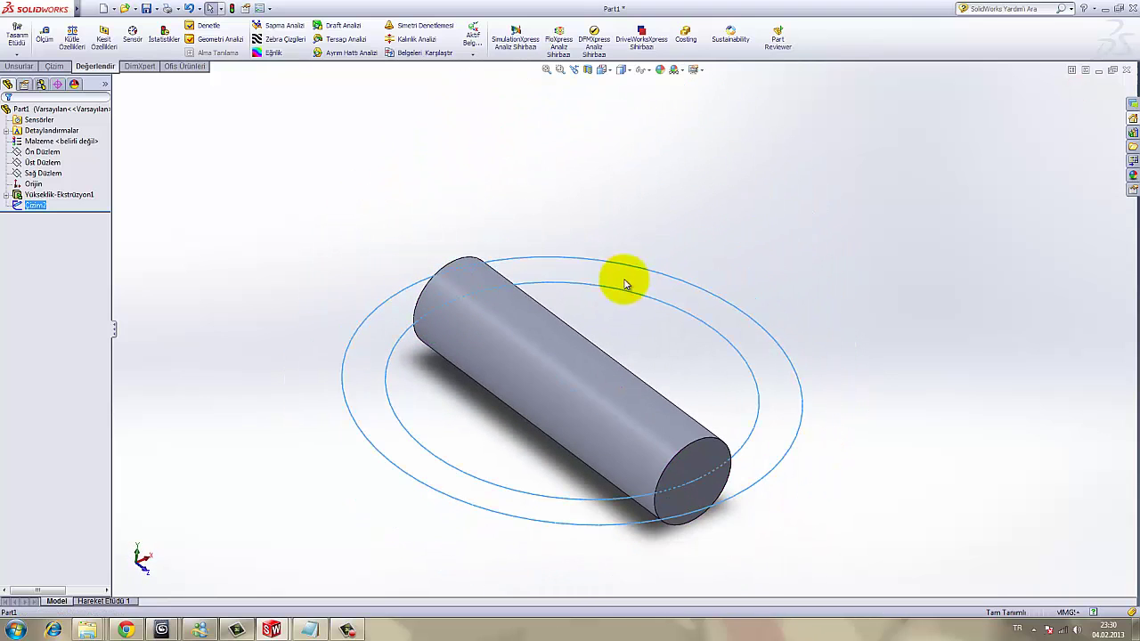
Extruded-cut the ring between the circles Through All in both directions.
left_click(18, 67)
left_click(193, 40)
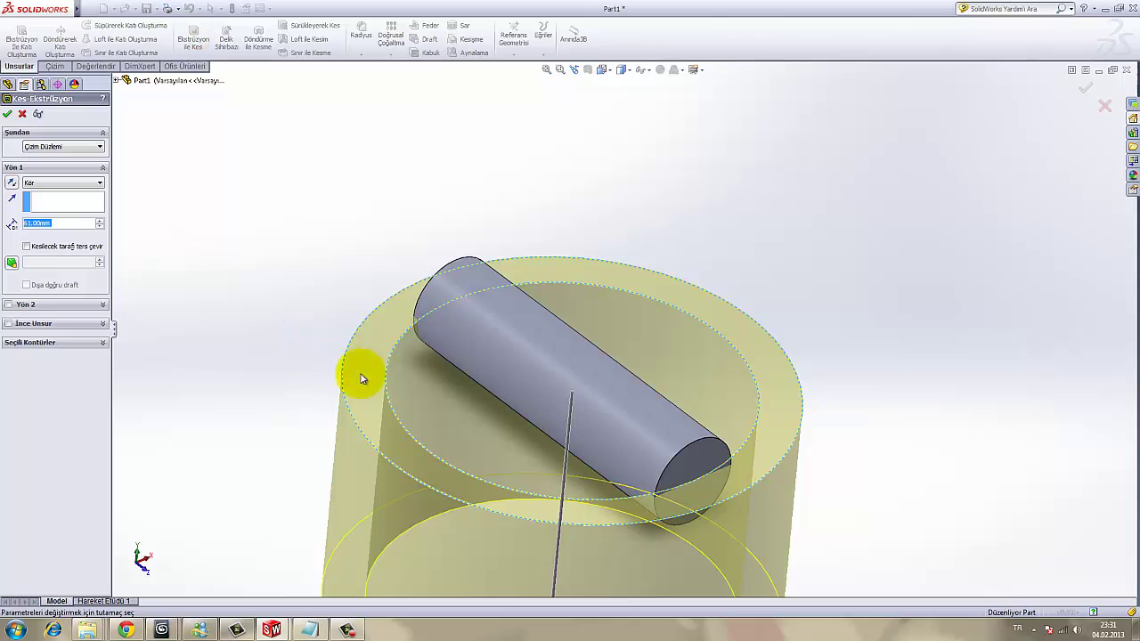
scroll(521, 392, "up", 3)
left_click(10, 223)
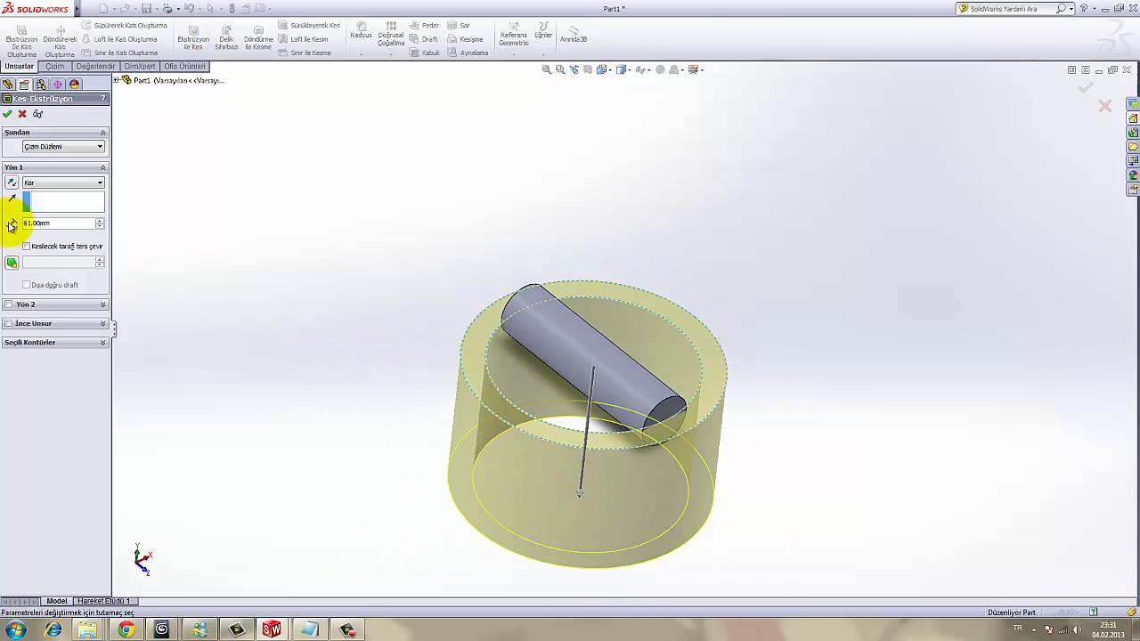
left_click(42, 184)
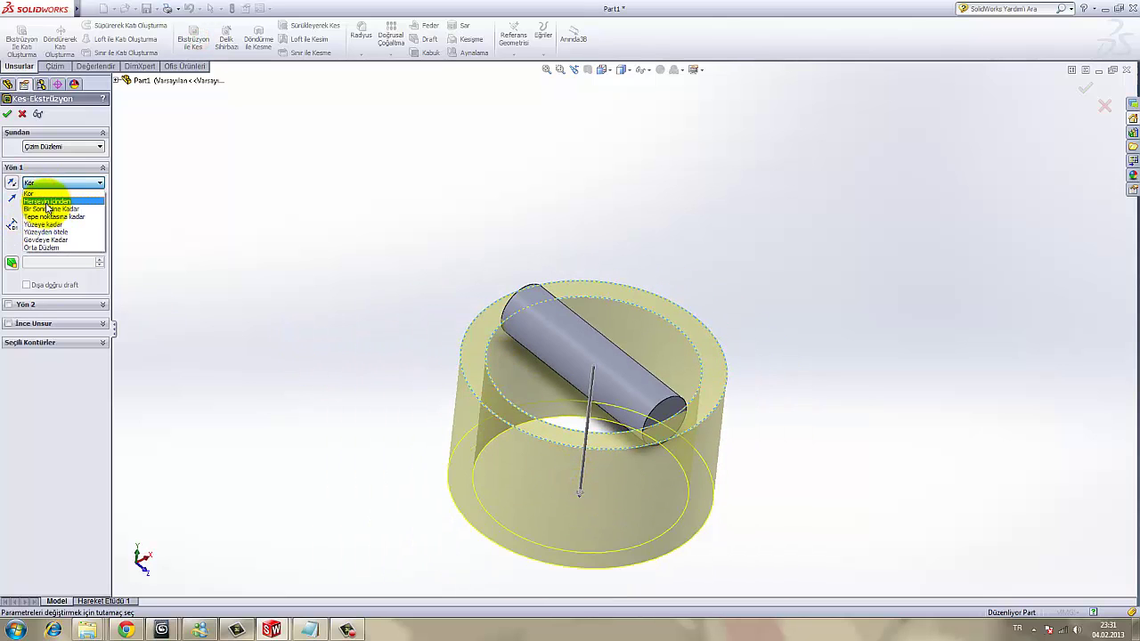
left_click(47, 203)
left_click(8, 281)
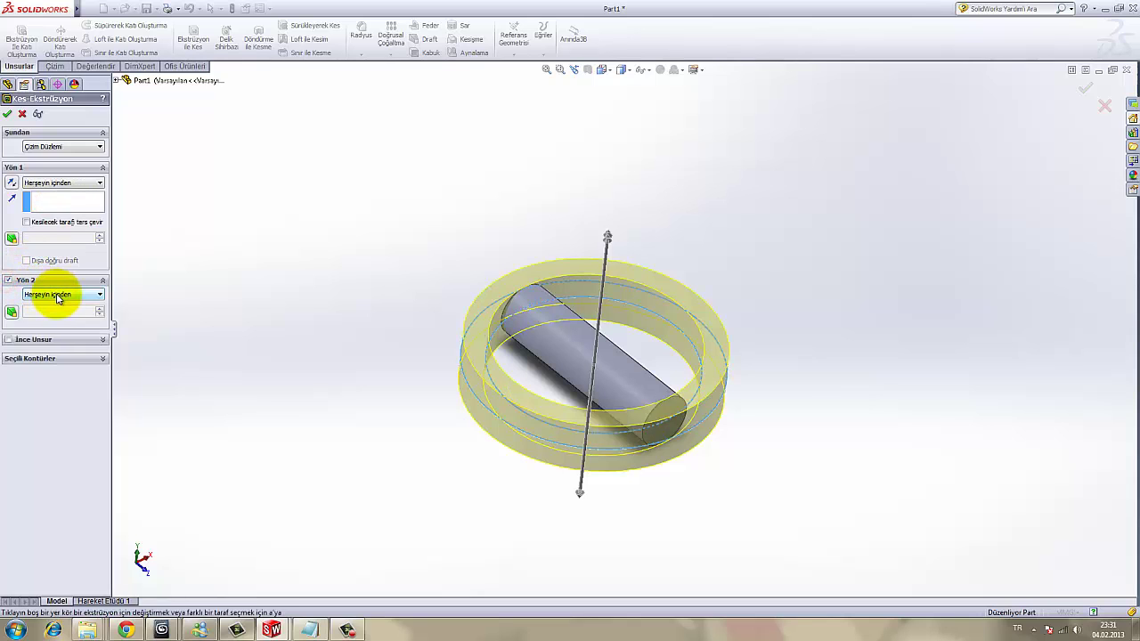
left_click(57, 296)
left_click(315, 173)
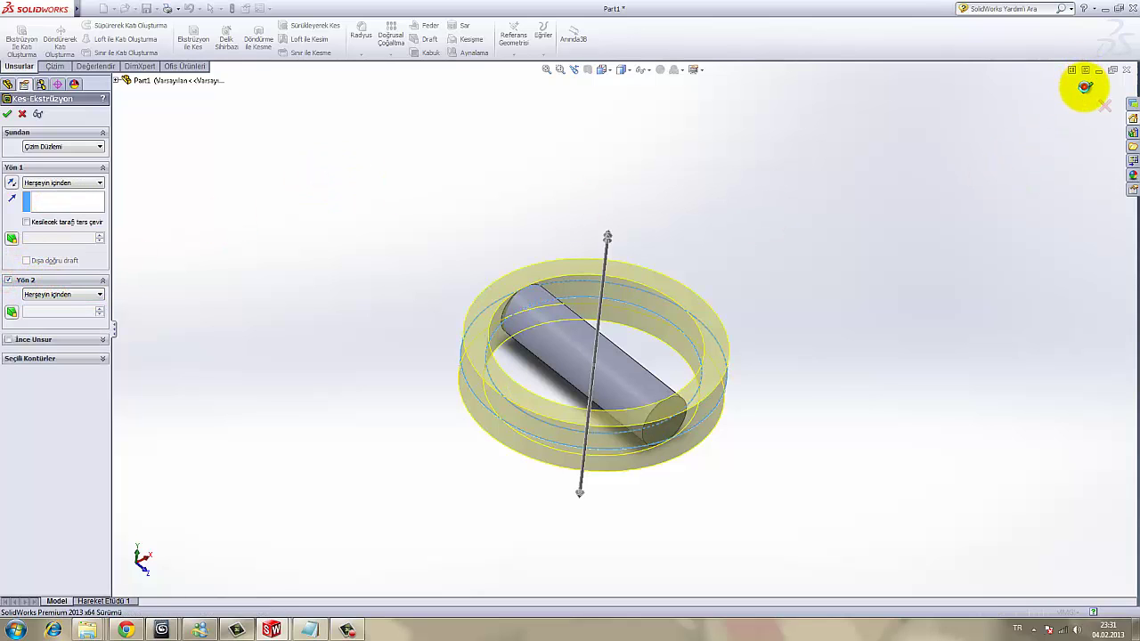
left_click(1085, 87)
Orbit and zoom to inspect the trimmed cylinder's end face.
middle_click_drag(727, 412, 718, 519)
scroll(681, 461, "down", 3)
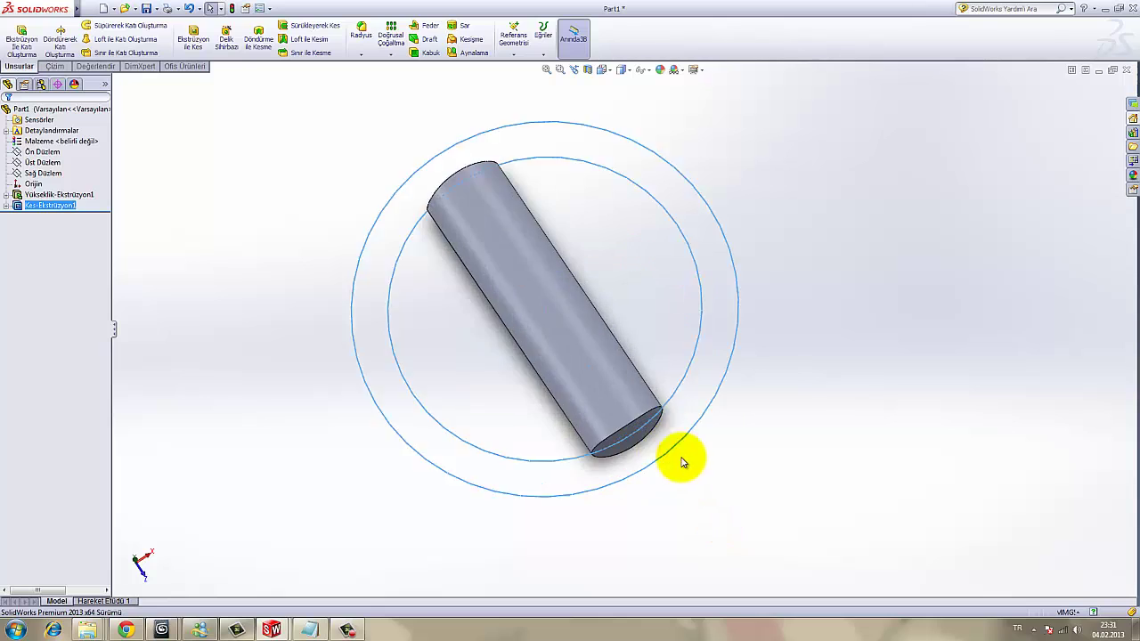
scroll(682, 462, "down", 3)
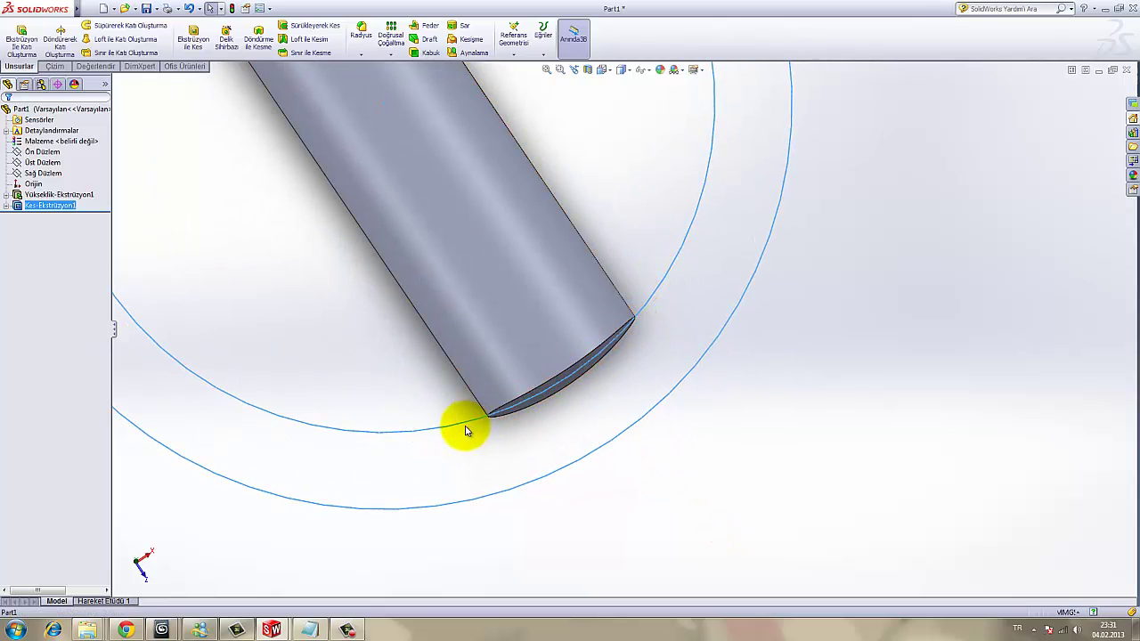
left_click(633, 329)
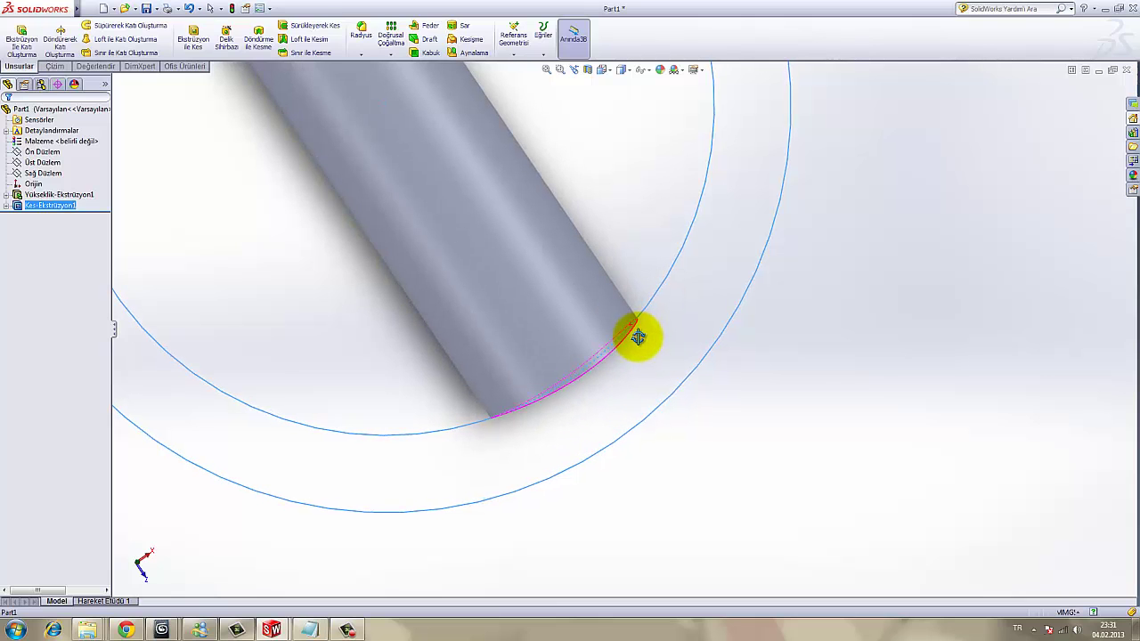
mouse_move(630, 337)
middle_mouse_down()
mouse_move(629, 223)
mouse_move(650, 255)
middle_mouse_up()
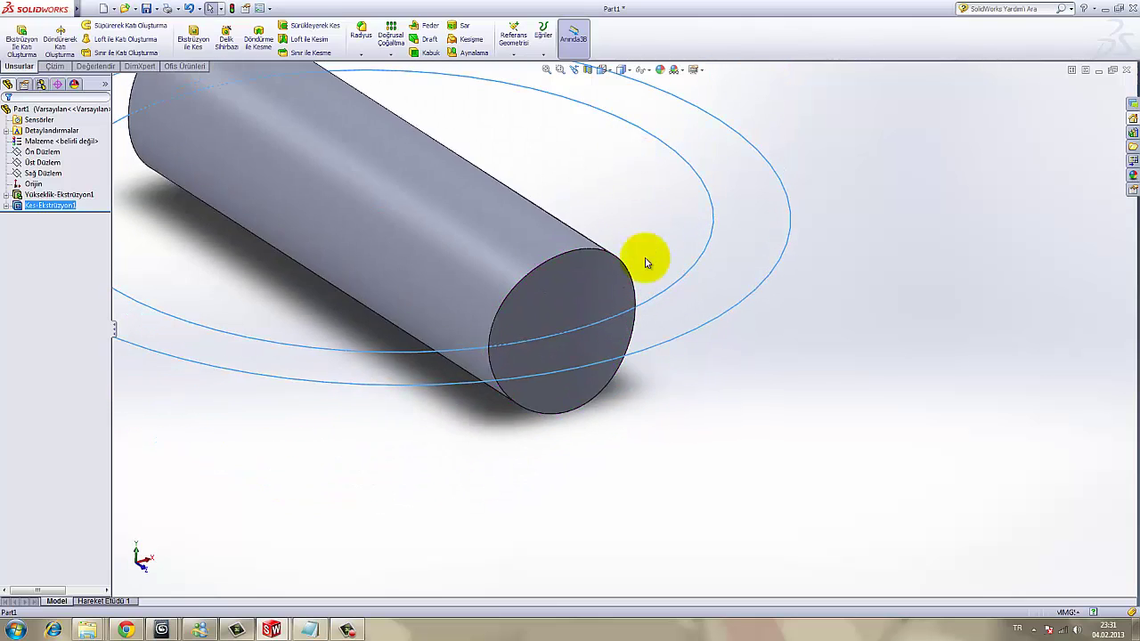
scroll(668, 285, "up", 5)
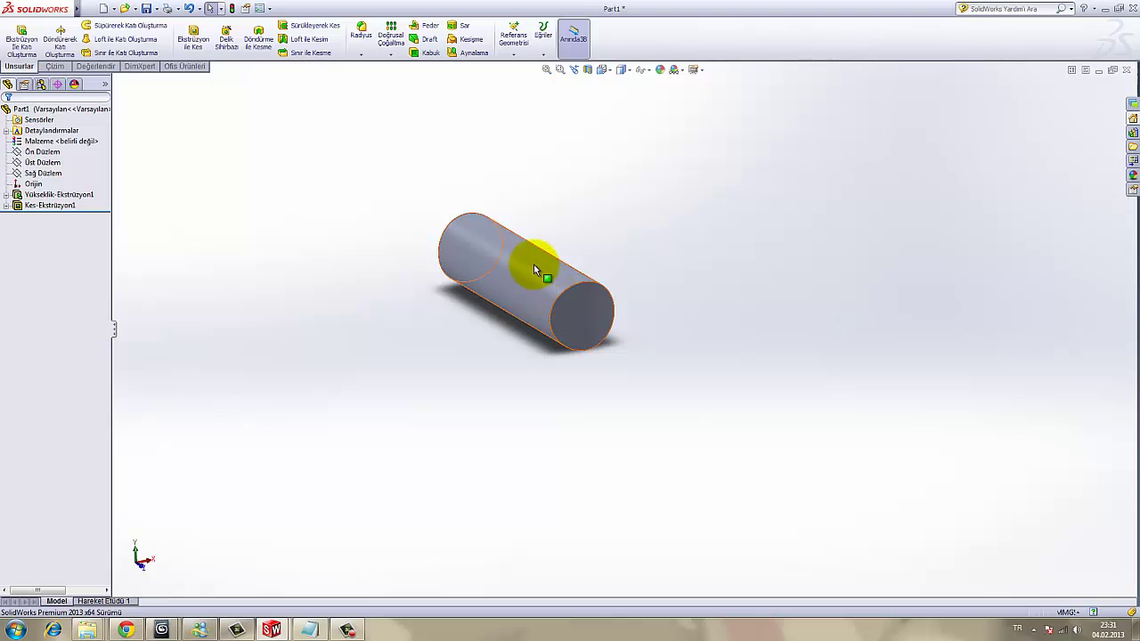
scroll(523, 270, "down", 1)
scroll(523, 272, "down", 2)
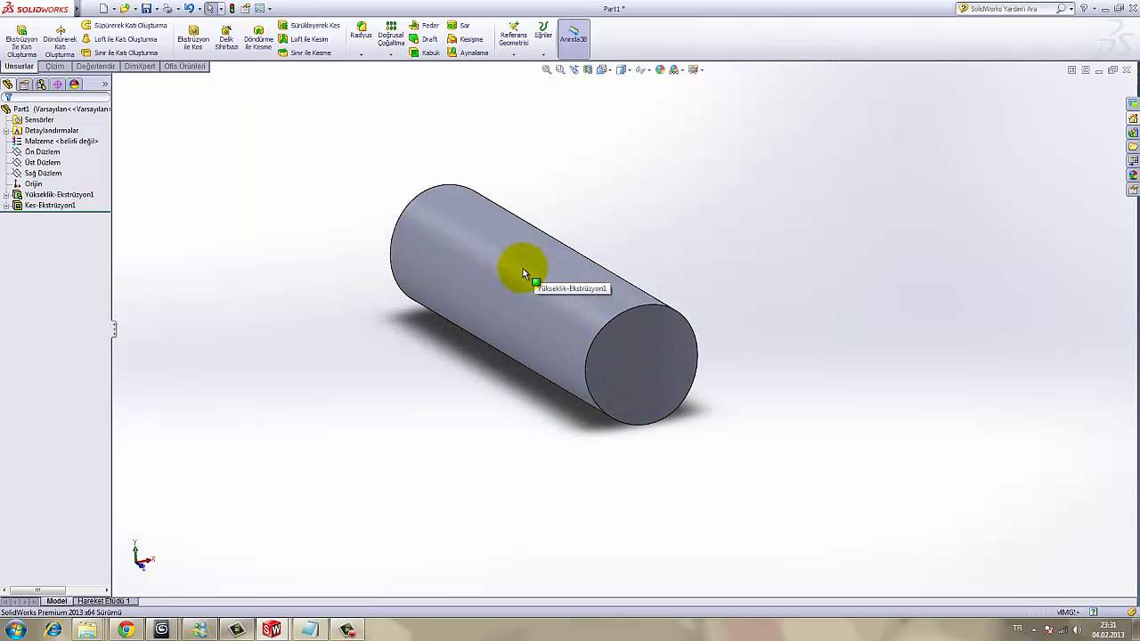
Save the part over the existing 'pim' file, then close pim and piston basi.
key("ctrl+s")
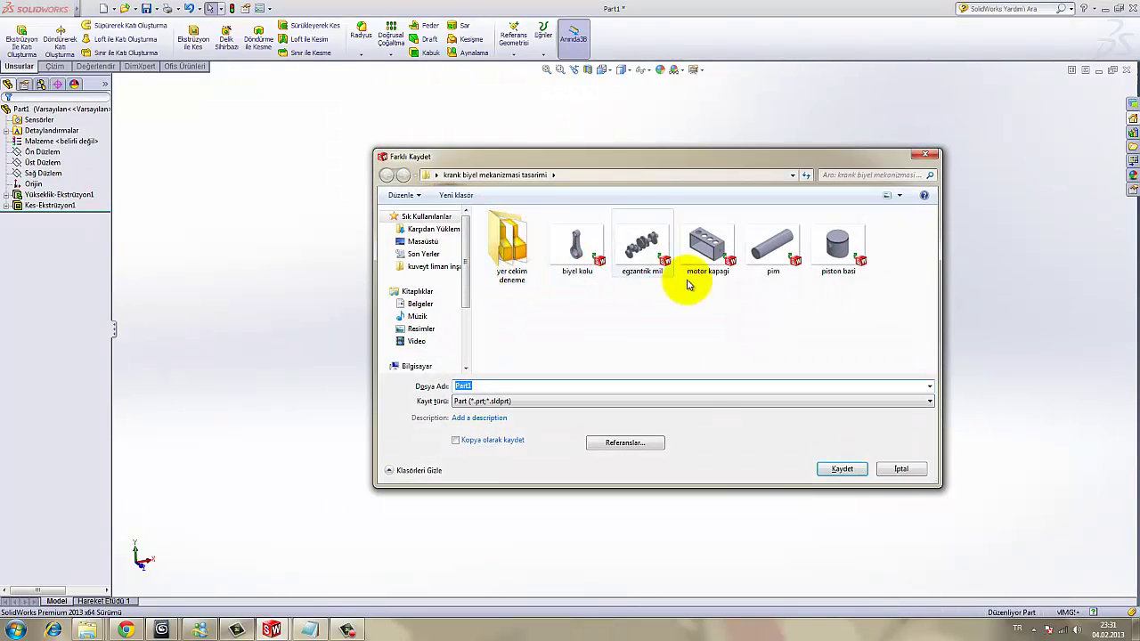
double_click(777, 229)
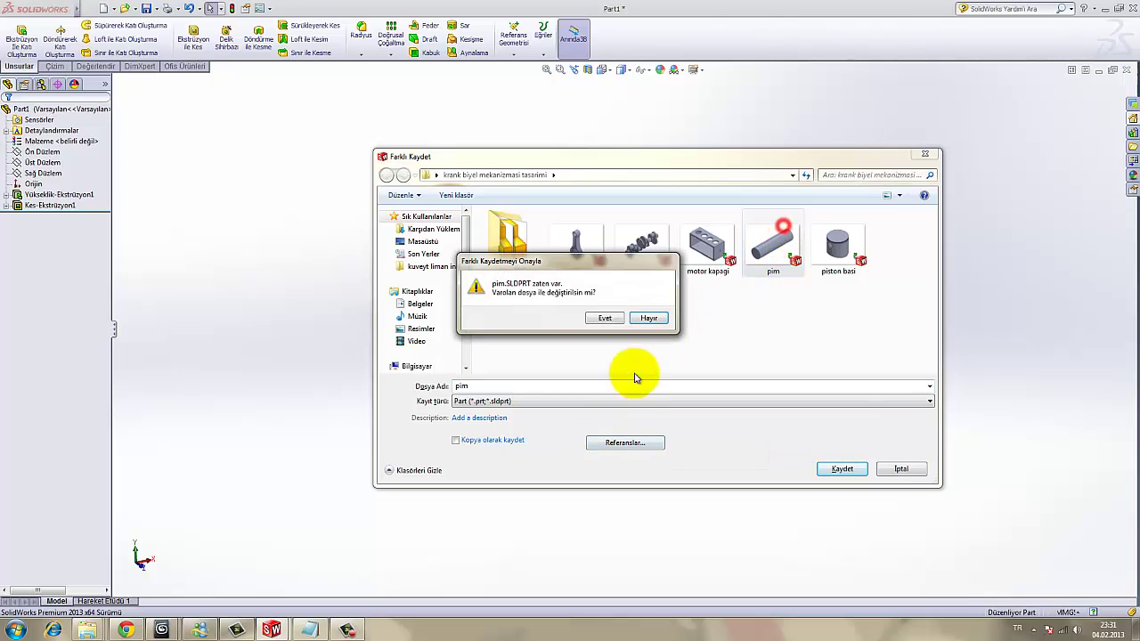
left_click(604, 321)
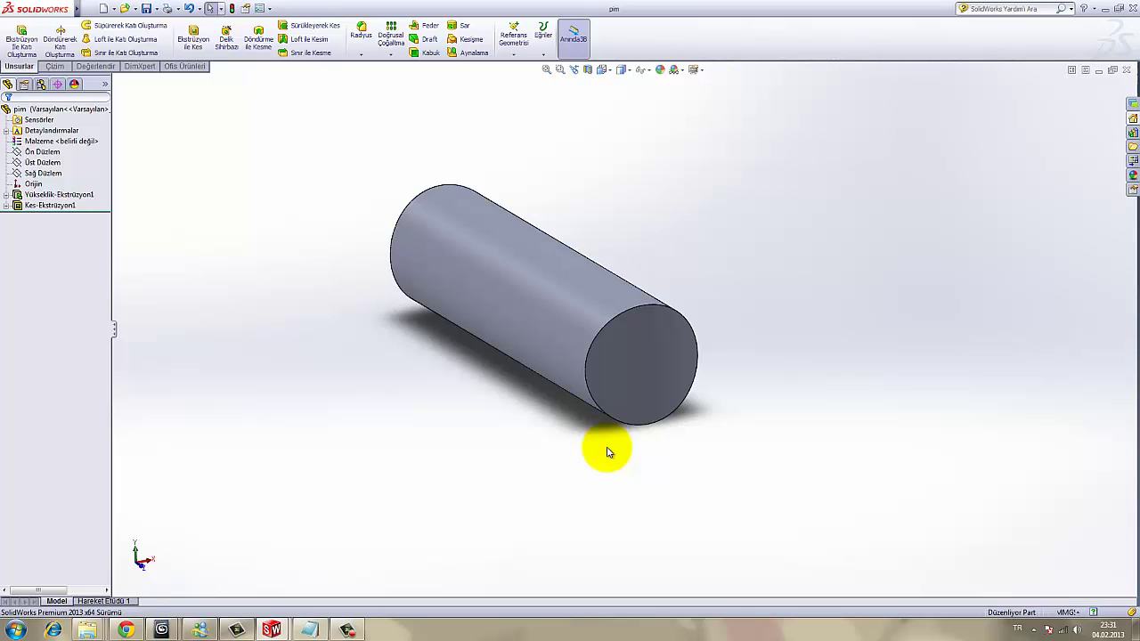
left_click(1126, 71)
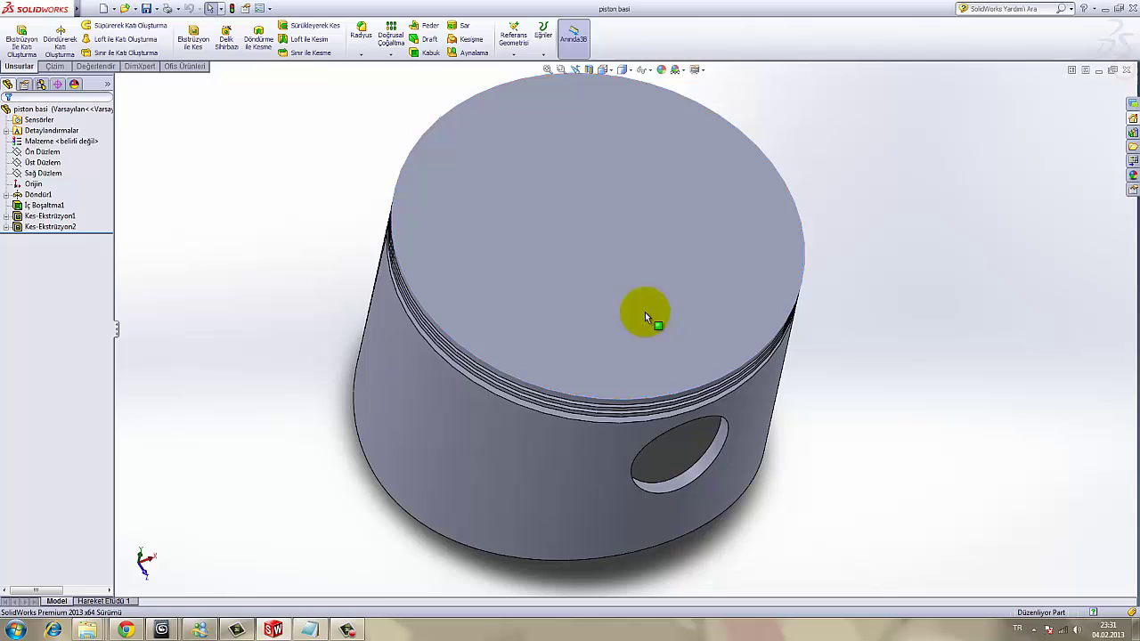
left_click(1127, 71)
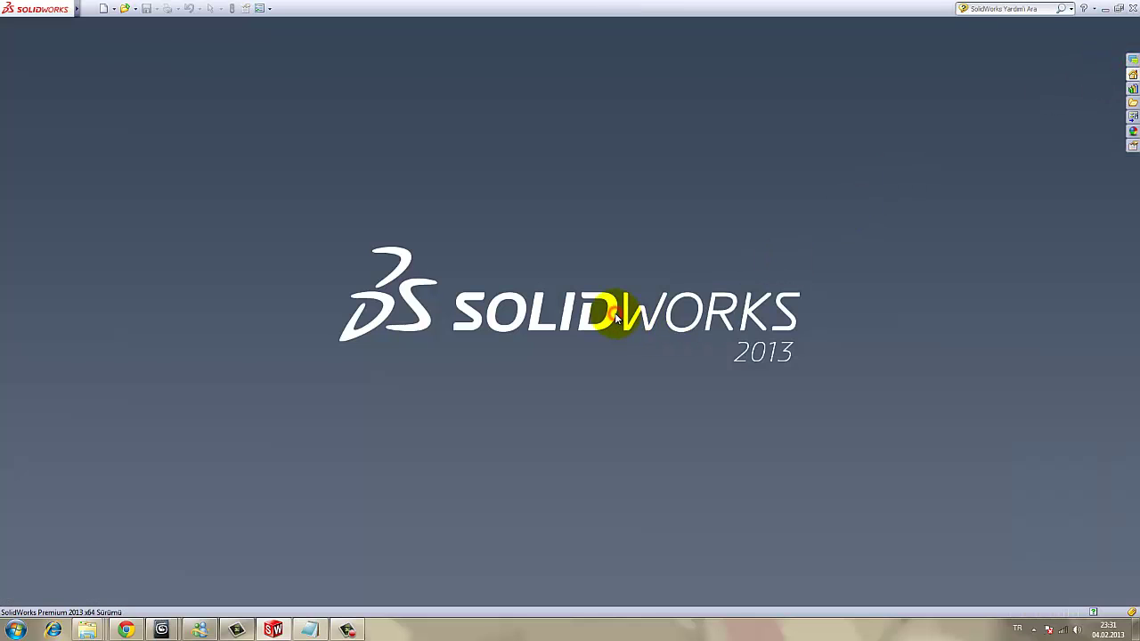
Create a new, empty part document (Part2).
key("ctrl+n")
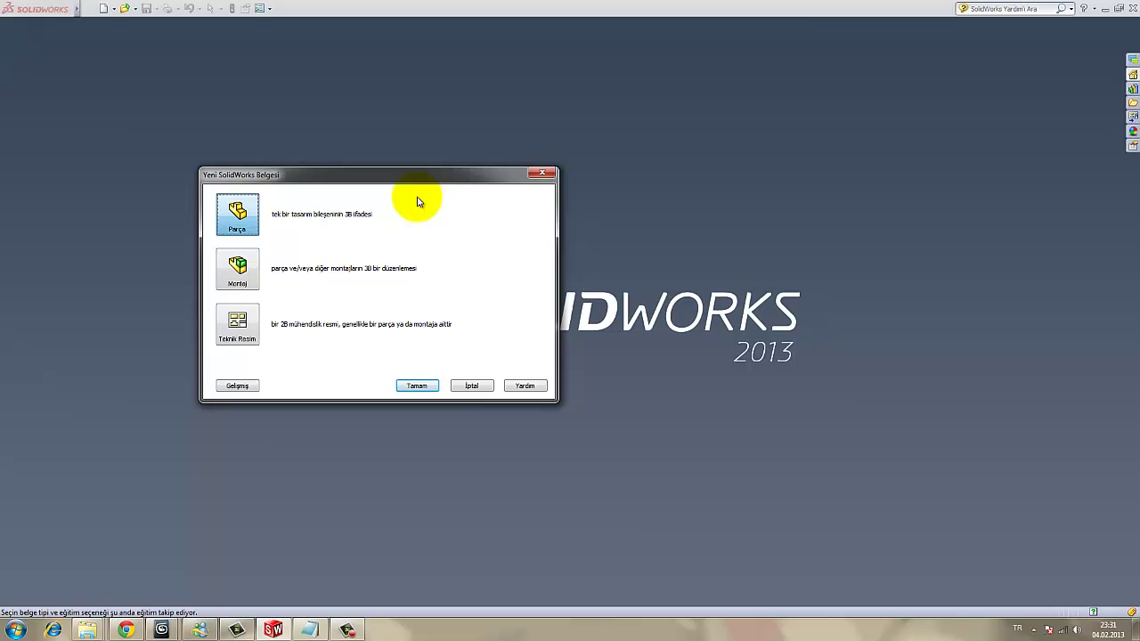
double_click(240, 214)
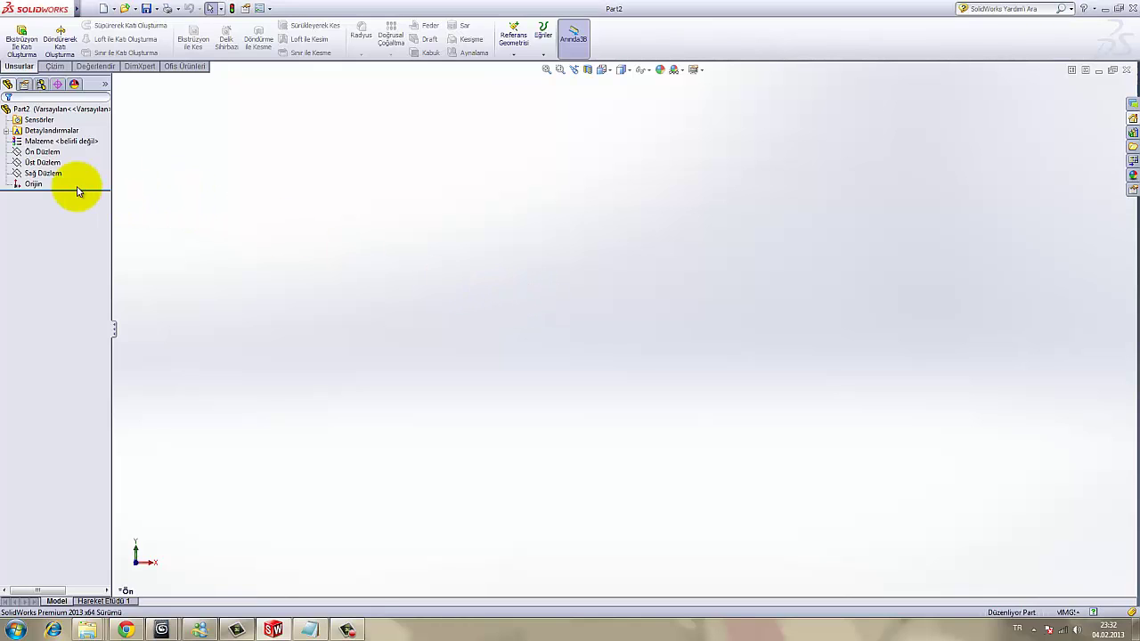
Draw a centre rectangle on the top plane, centred on the origin.
left_click(45, 148)
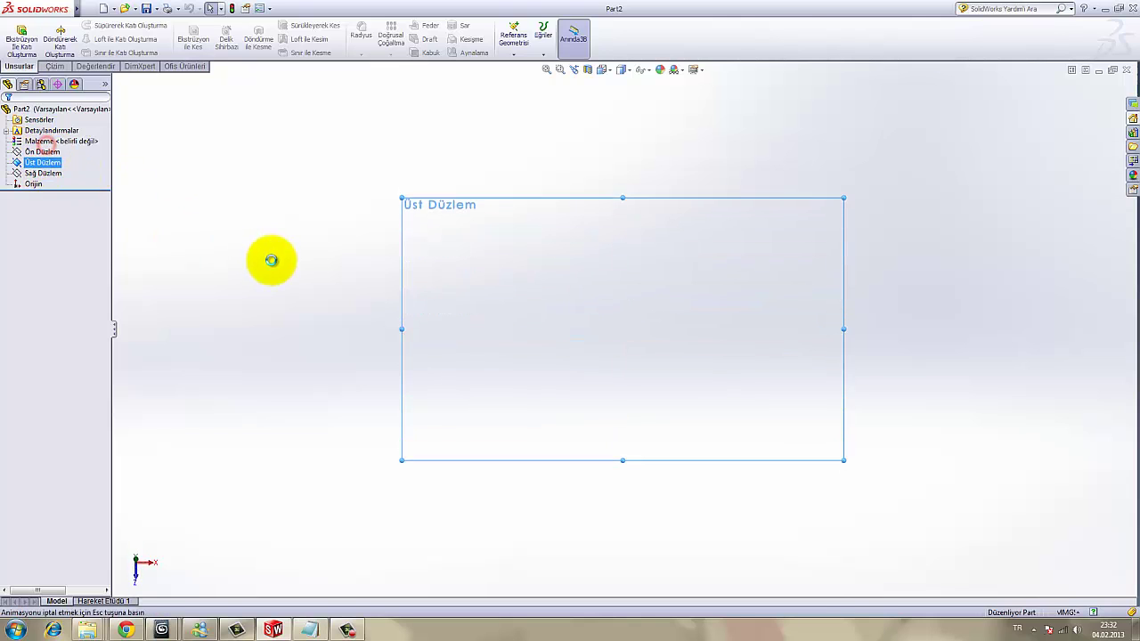
left_click(89, 43)
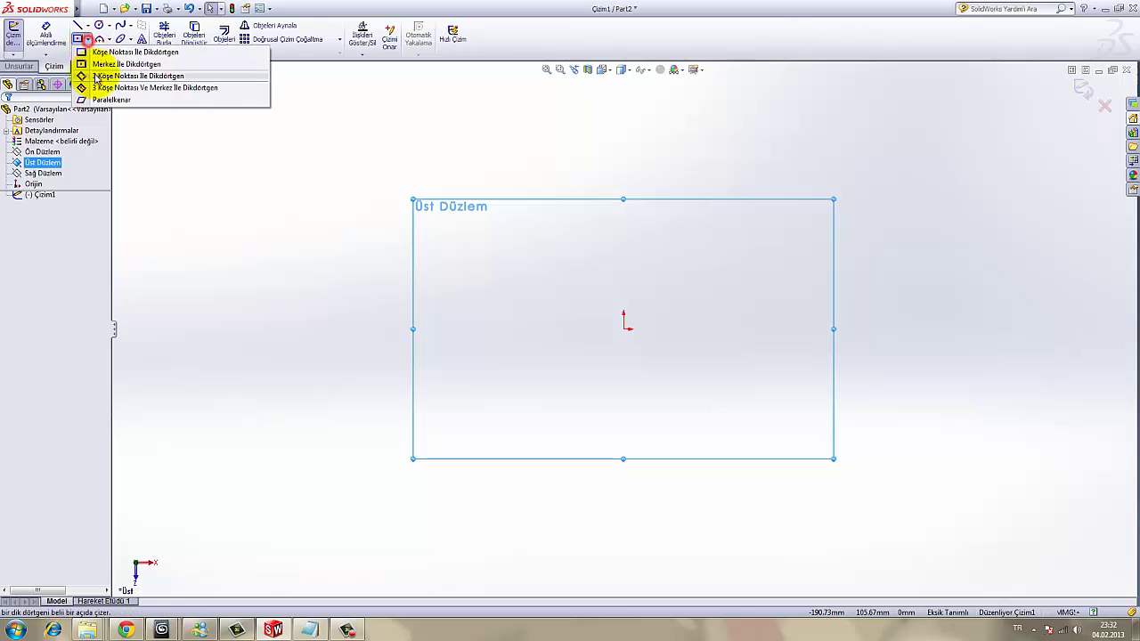
left_click(104, 64)
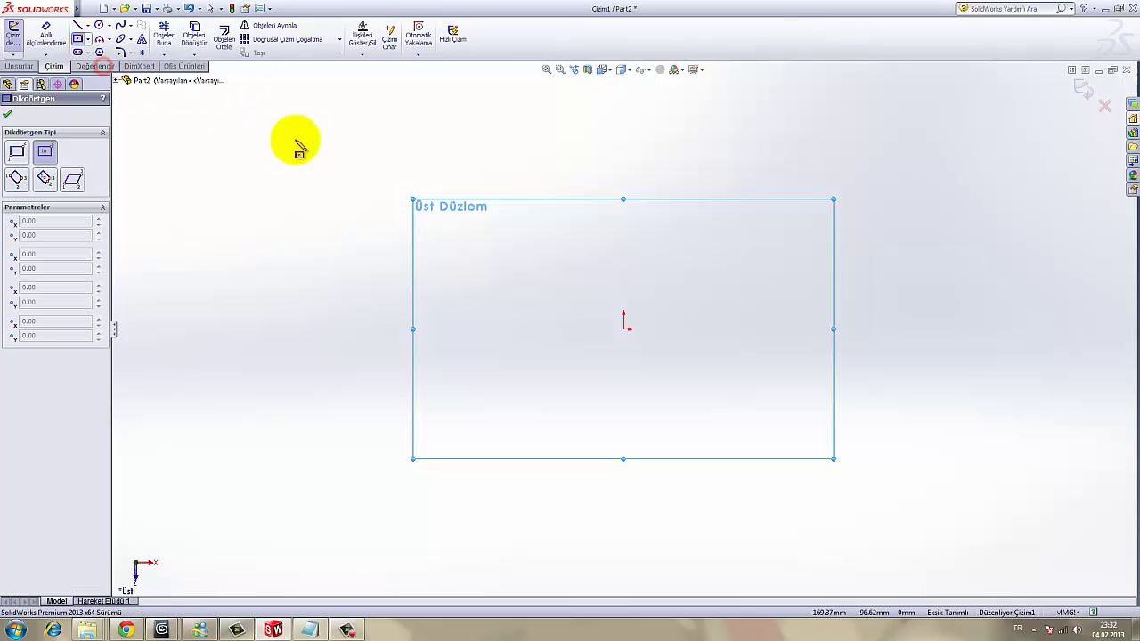
left_click(624, 328)
left_click(828, 435)
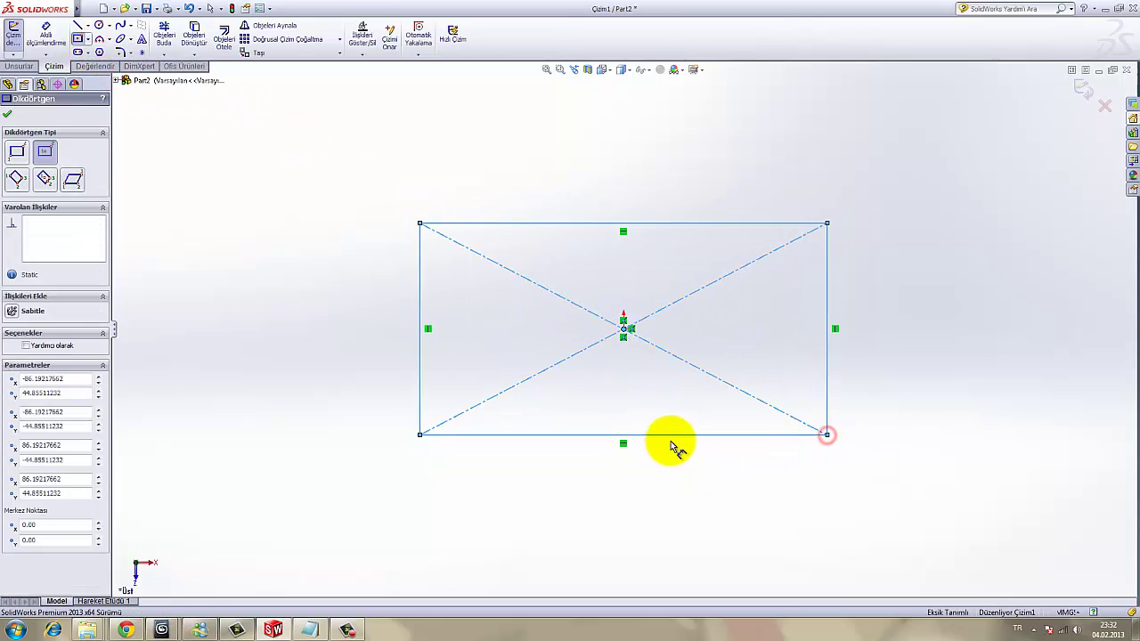
key("Escape")
Dimension the rectangle 480 mm wide and 200 mm tall, then close the sketch.
left_click(55, 52)
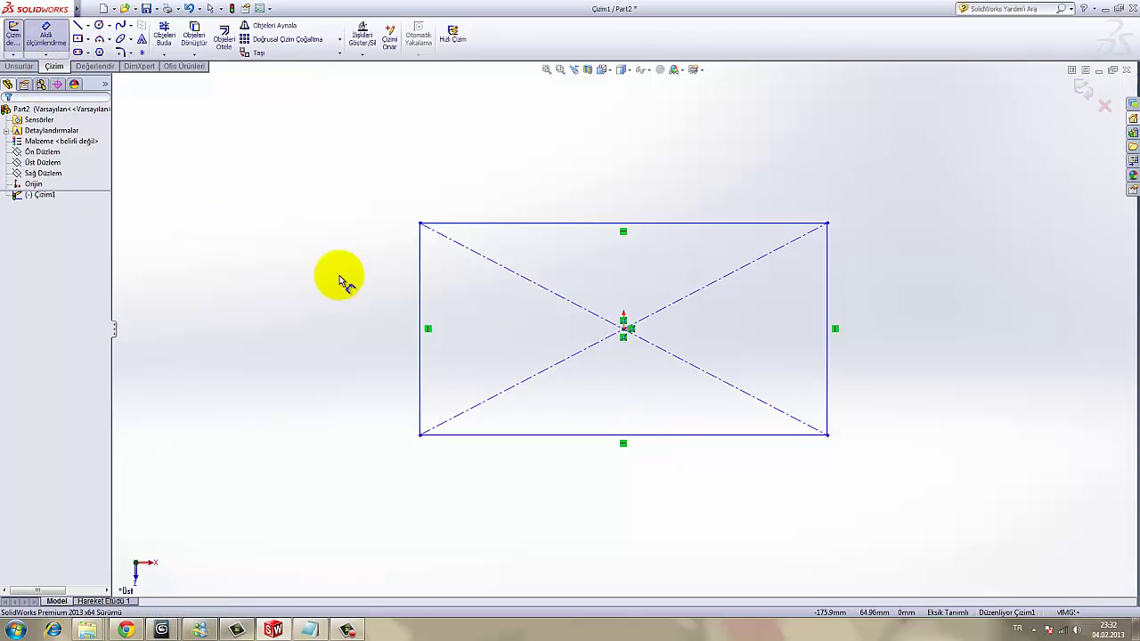
left_click(655, 435)
left_click(651, 499)
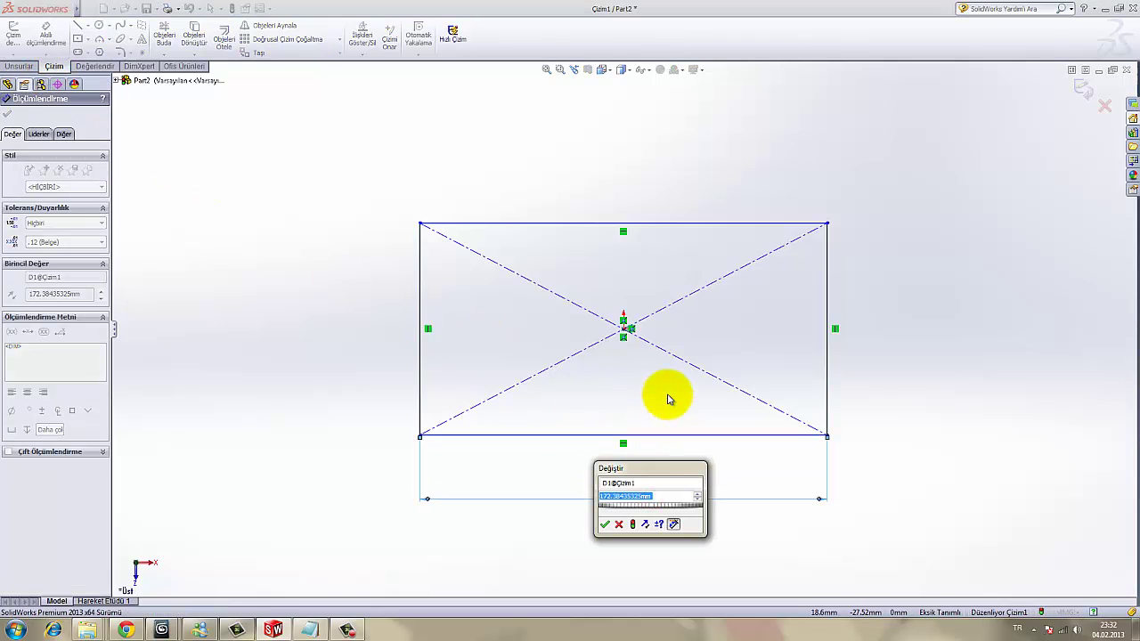
type("480")
key("Return")
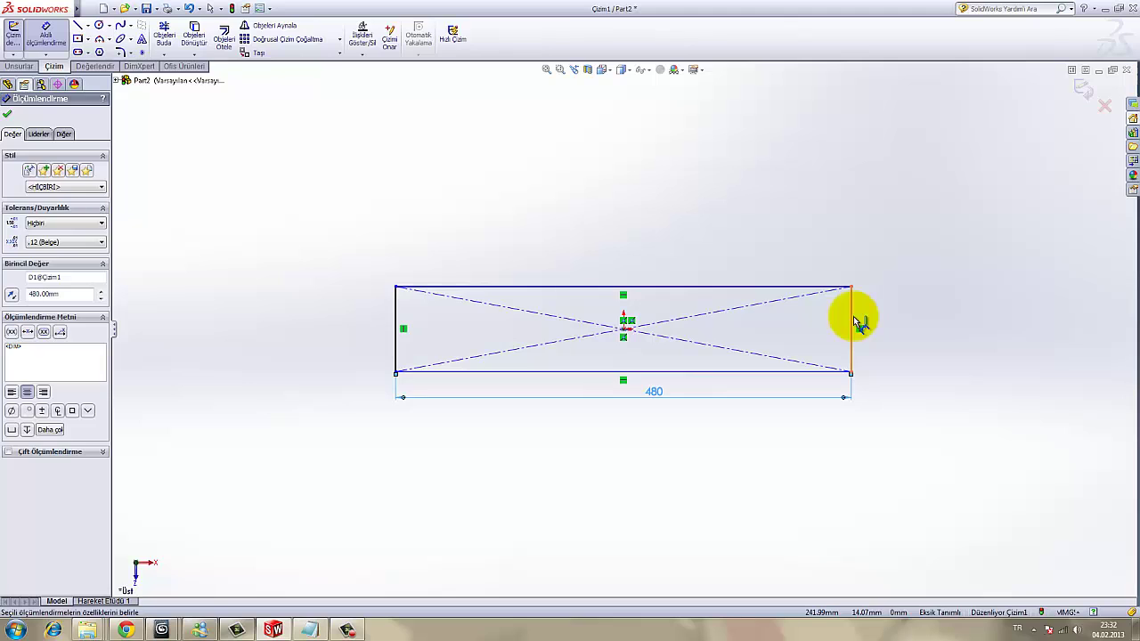
left_click(855, 322)
left_click(916, 329)
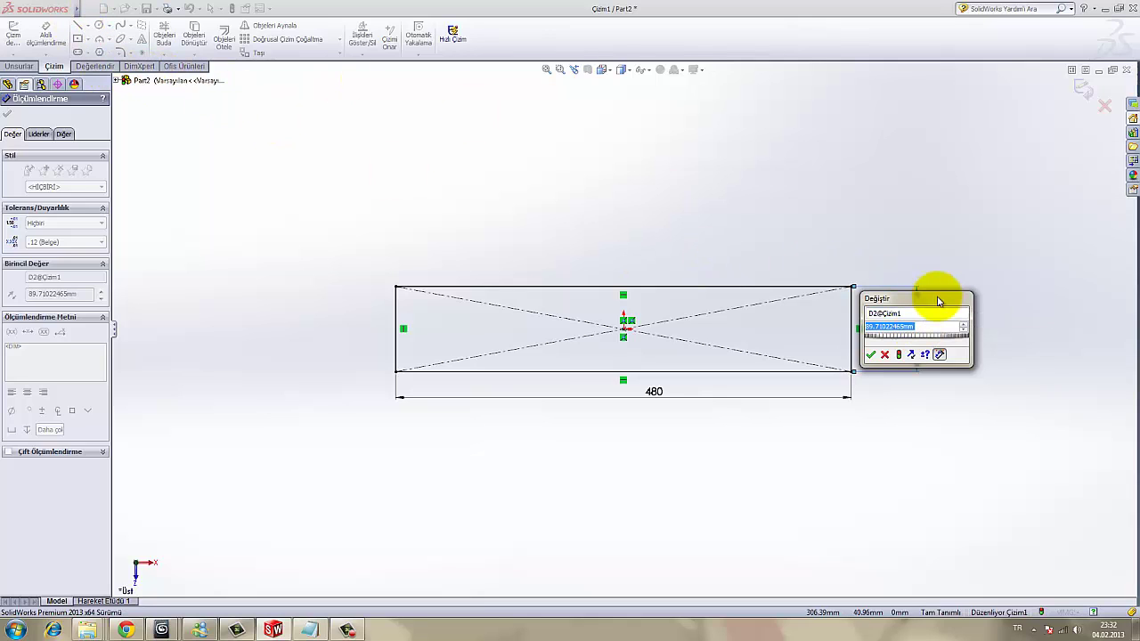
type("200")
key("Return")
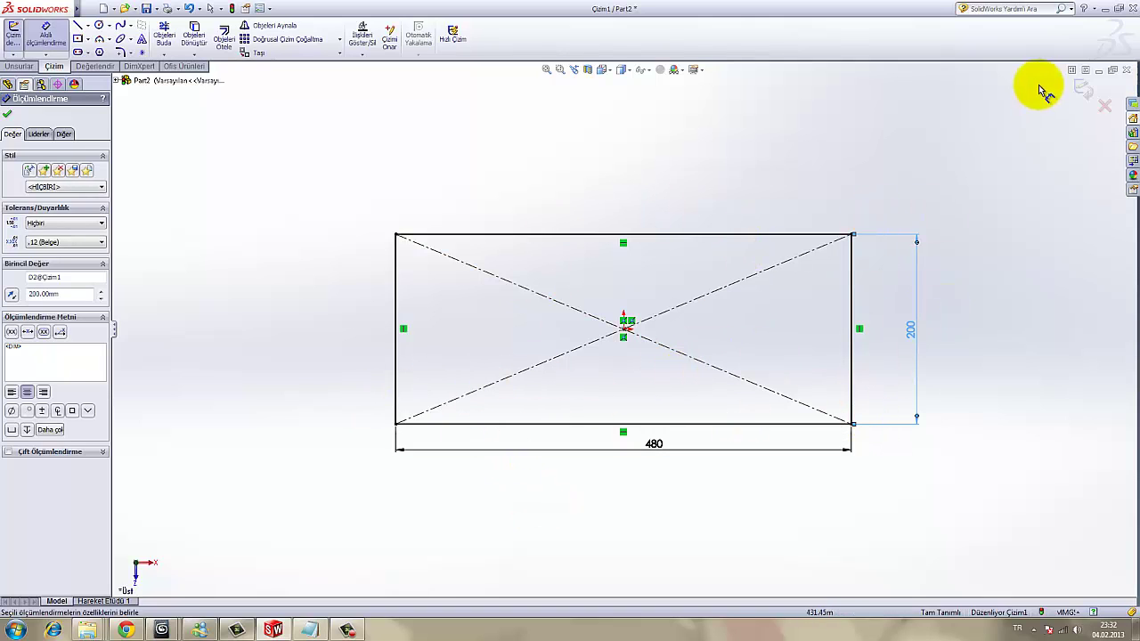
left_click(1081, 89)
middle_click_drag(695, 395, 638, 187)
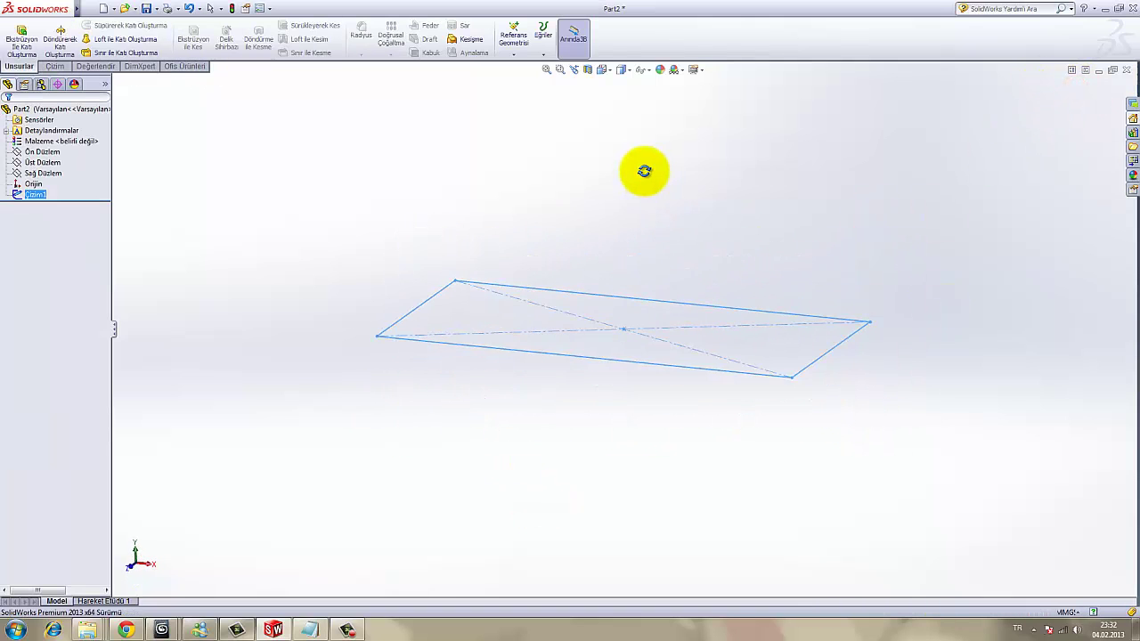
Extrude the 480 × 200 rectangle 20 mm into a solid base plate.
left_click(22, 40)
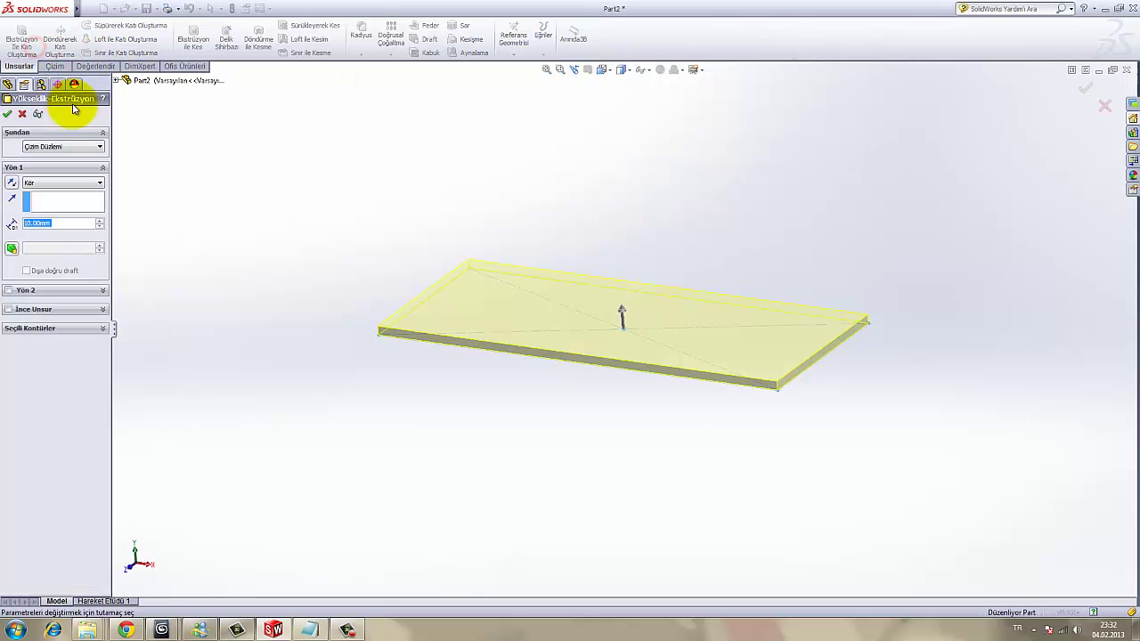
type("20")
key("Return")
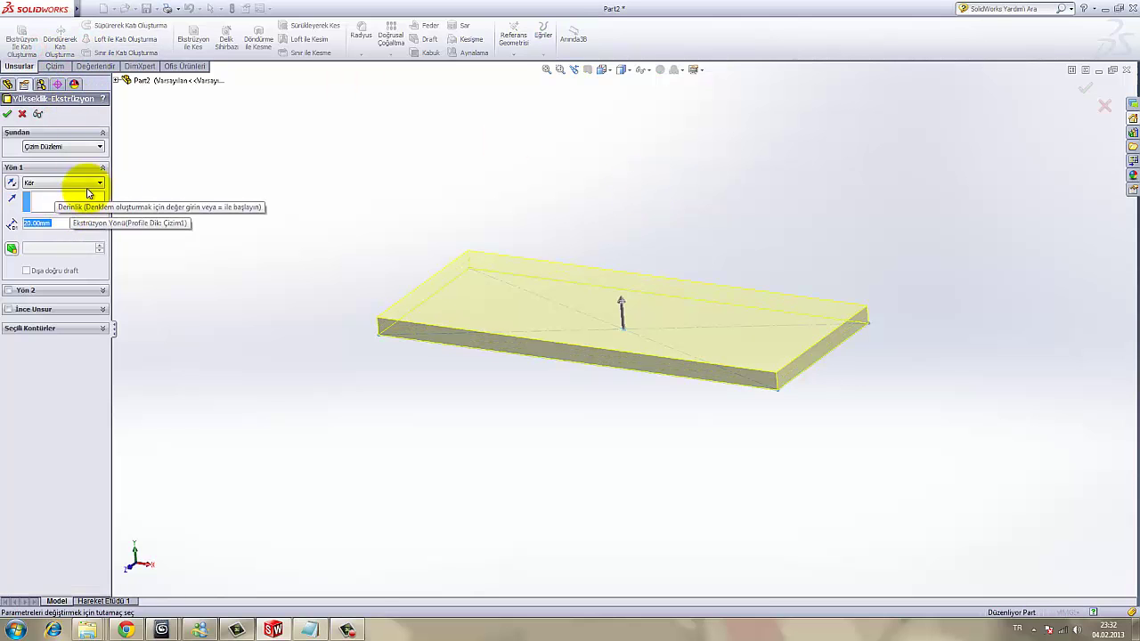
right_click(324, 163)
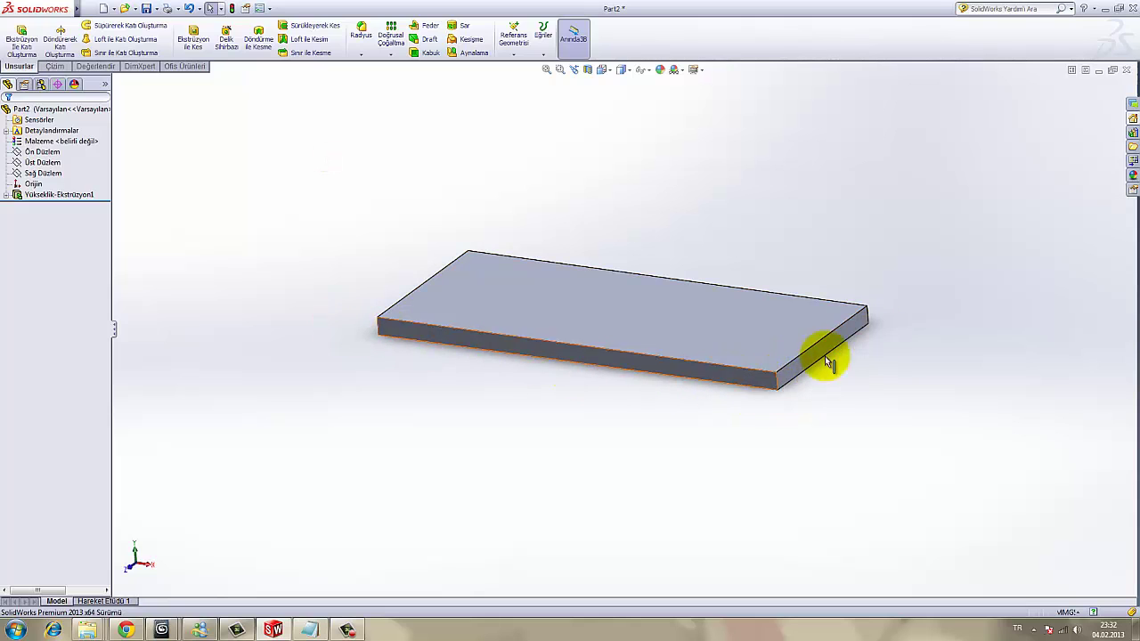
left_click(723, 329)
left_click(663, 423)
mouse_move(756, 351)
middle_mouse_down()
mouse_move(767, 401)
mouse_move(685, 303)
middle_mouse_up()
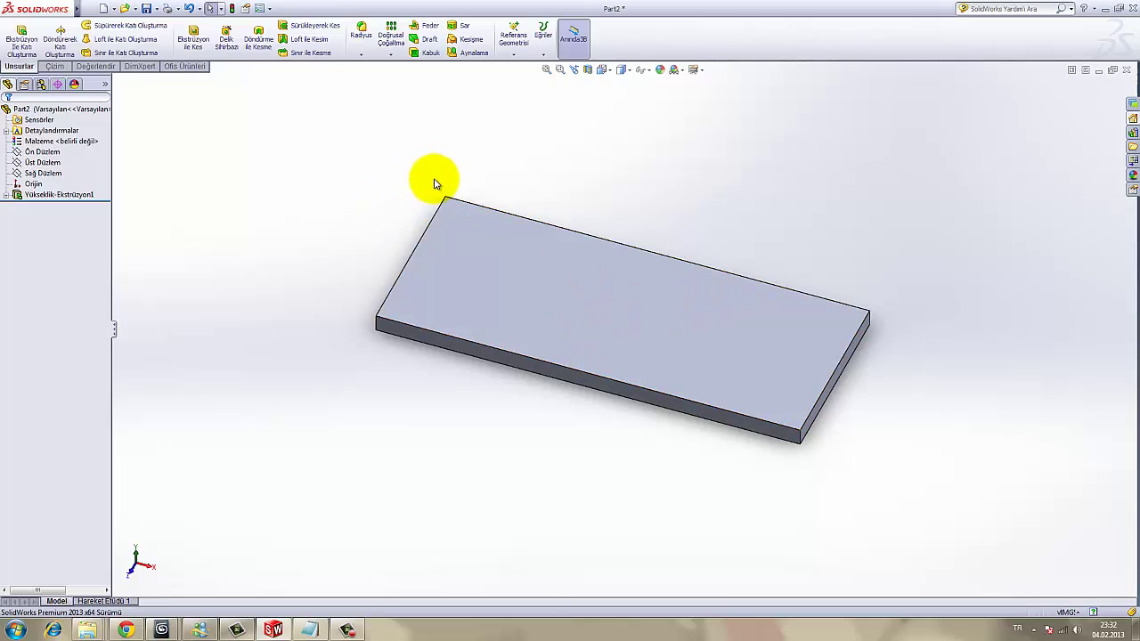
On the plate's top face, sketch a 20 mm-wide strip rectangle along the left end.
left_click(484, 273)
left_click(530, 237)
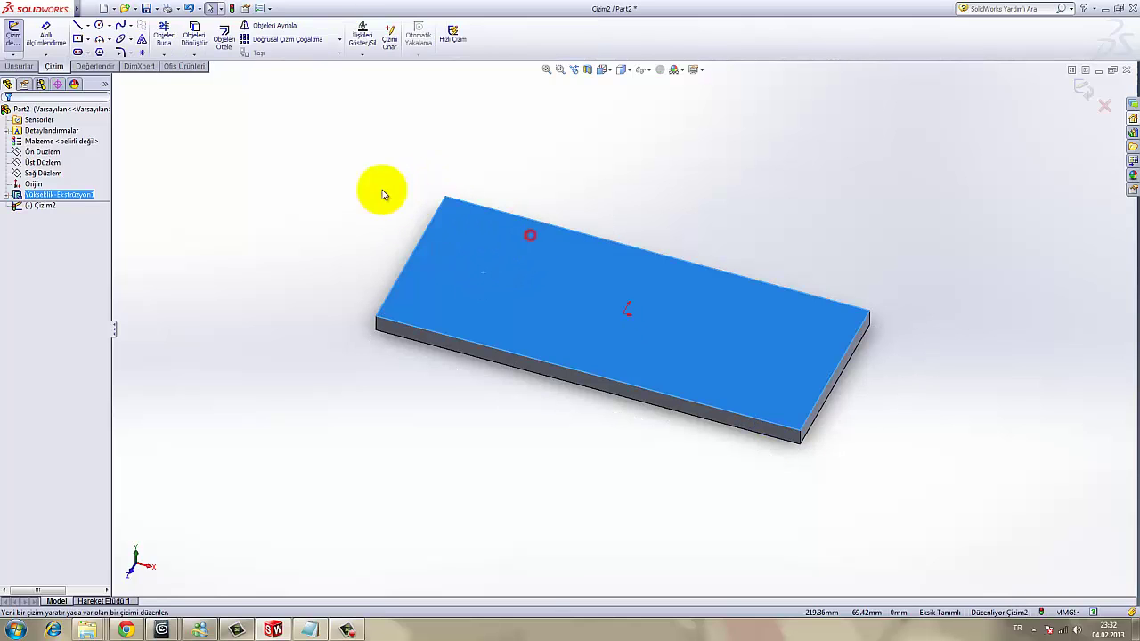
left_click(89, 40)
left_click(112, 52)
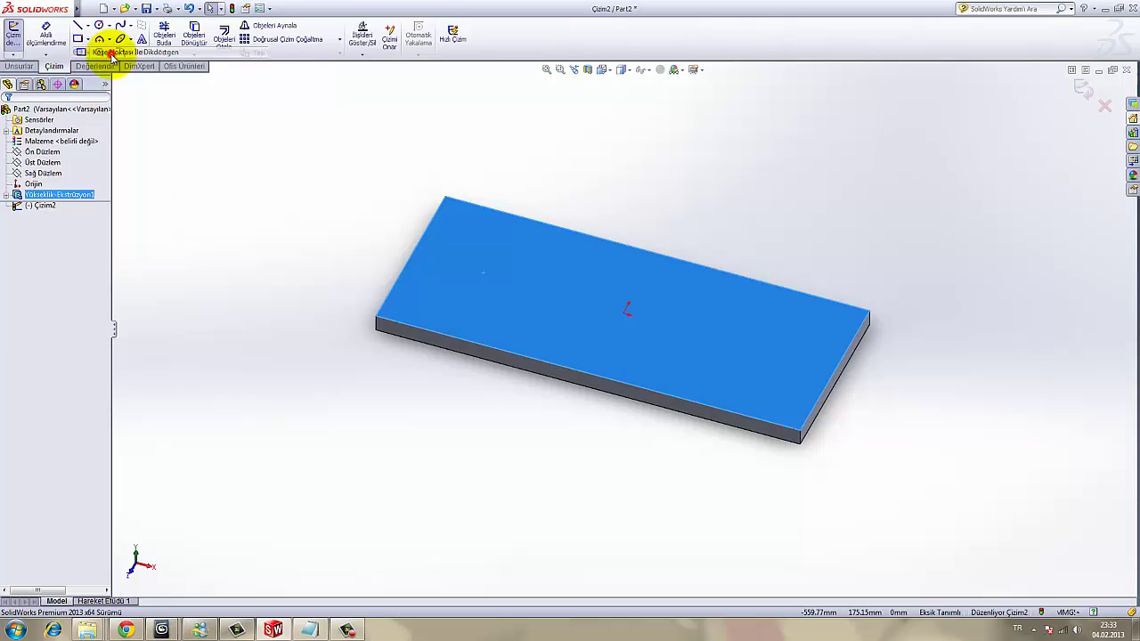
left_click(445, 196)
left_click(416, 327)
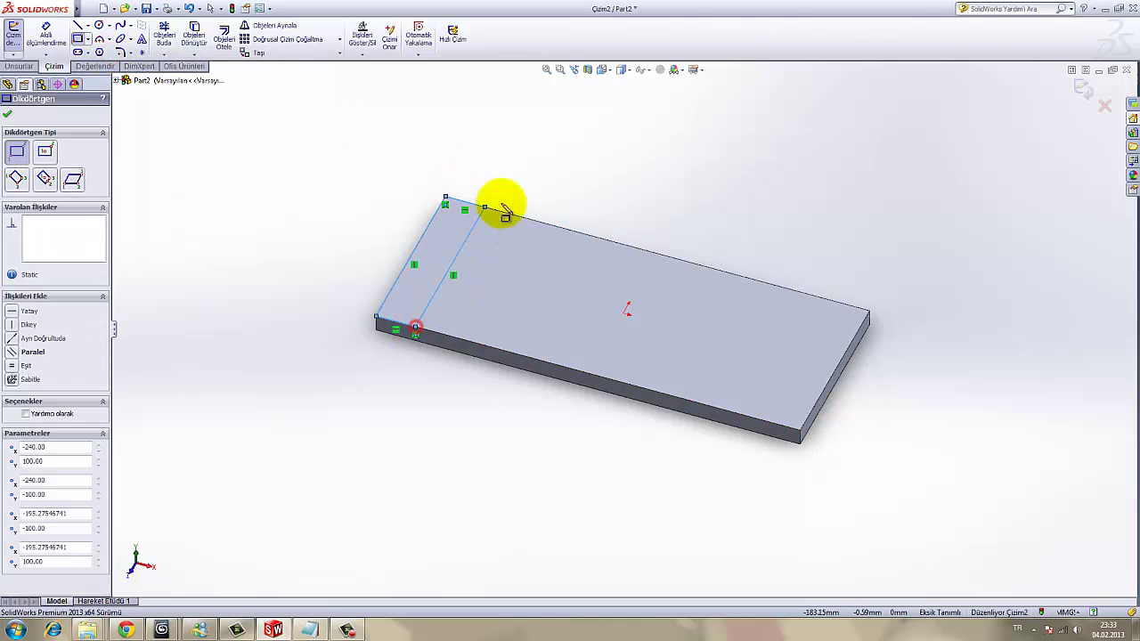
right_click(541, 156)
left_click(570, 167)
key("space")
left_click(757, 307)
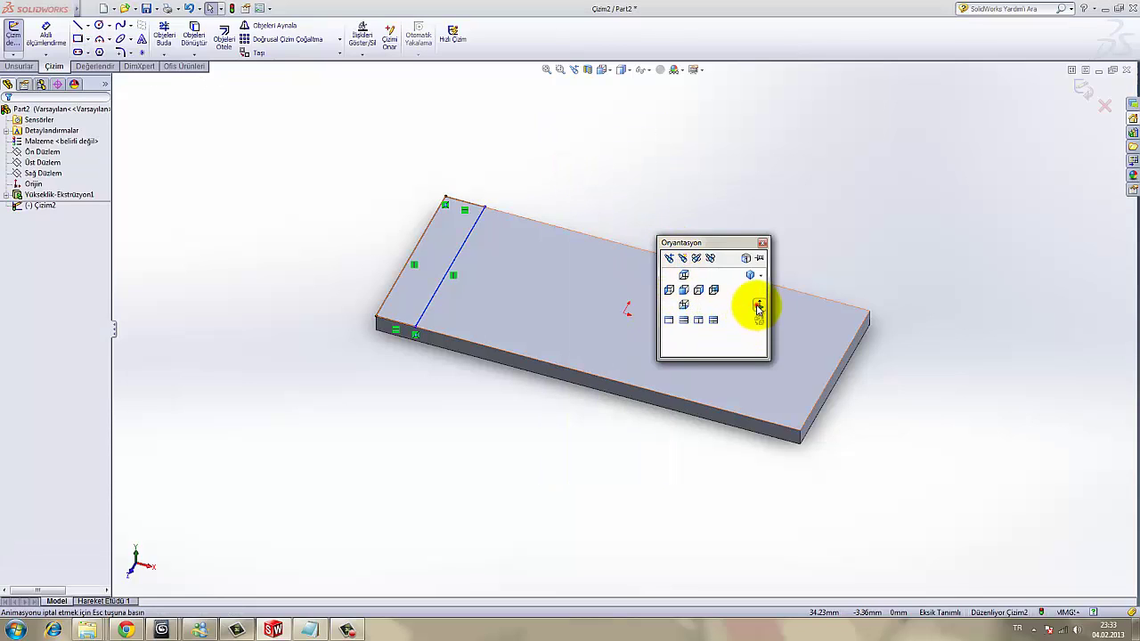
key("d")
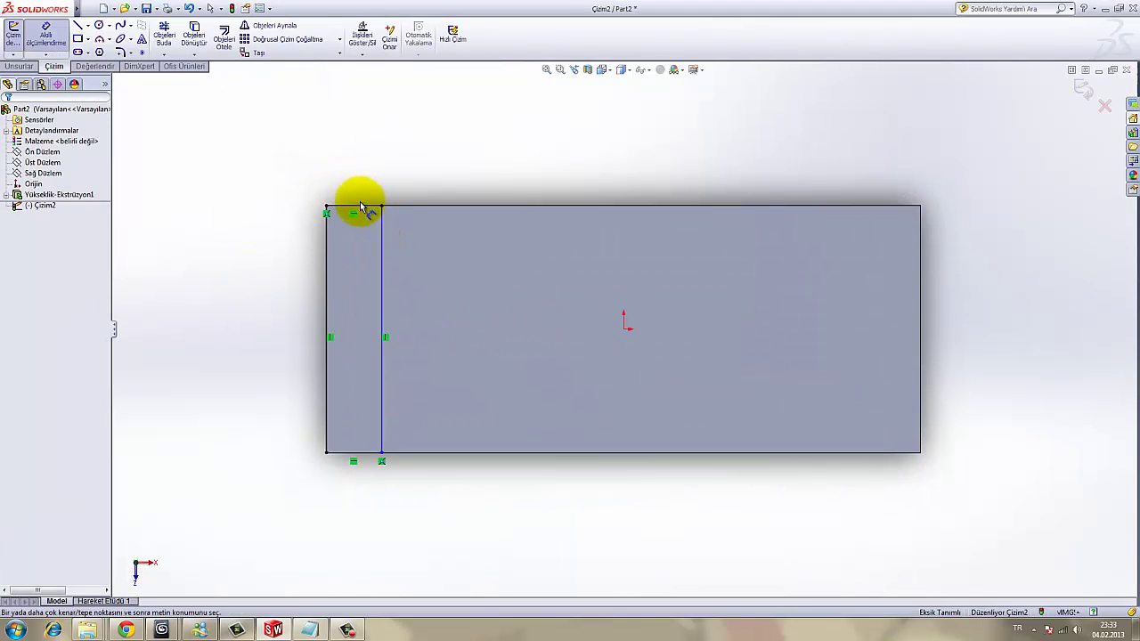
left_click(359, 212)
left_click(362, 180)
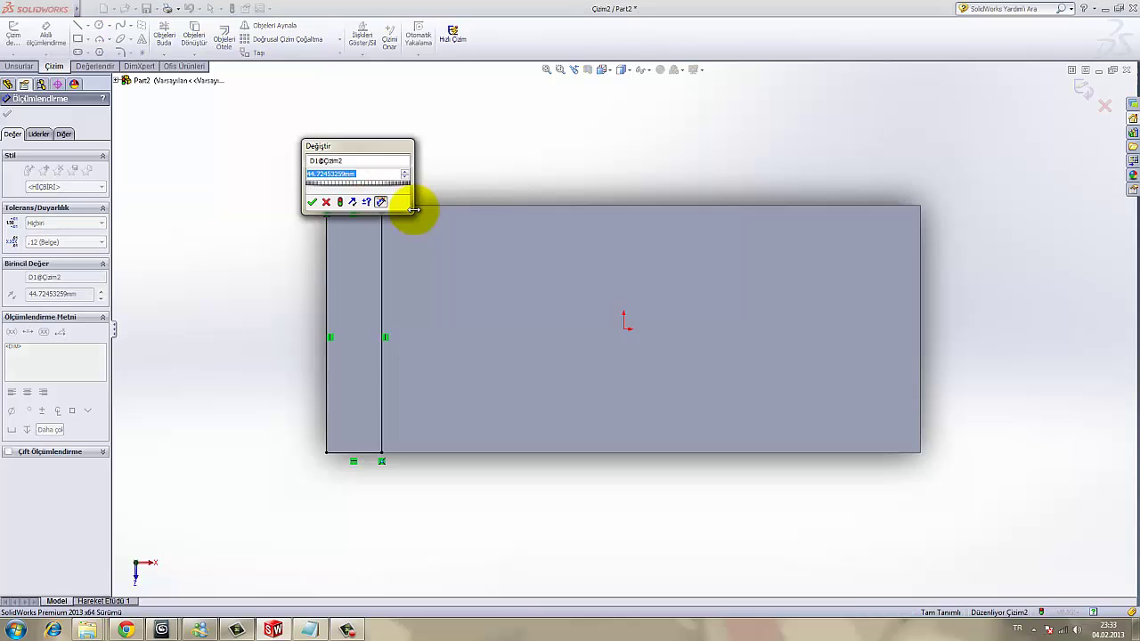
key("Return")
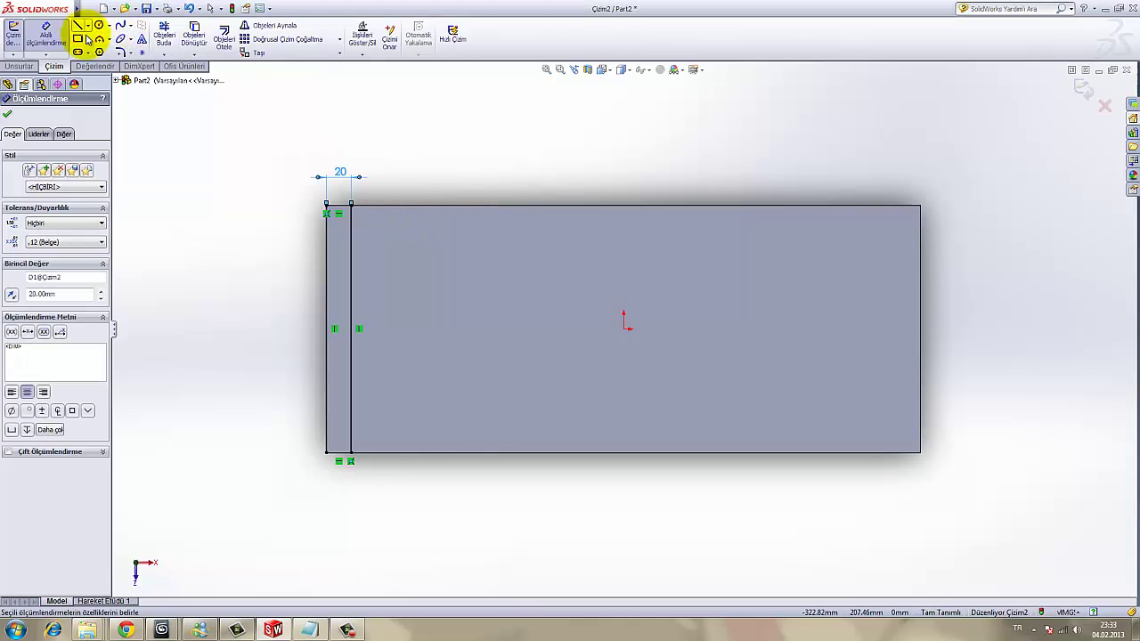
Add a matching 20 mm-wide strip along the right end and close the sketch.
left_click(79, 40)
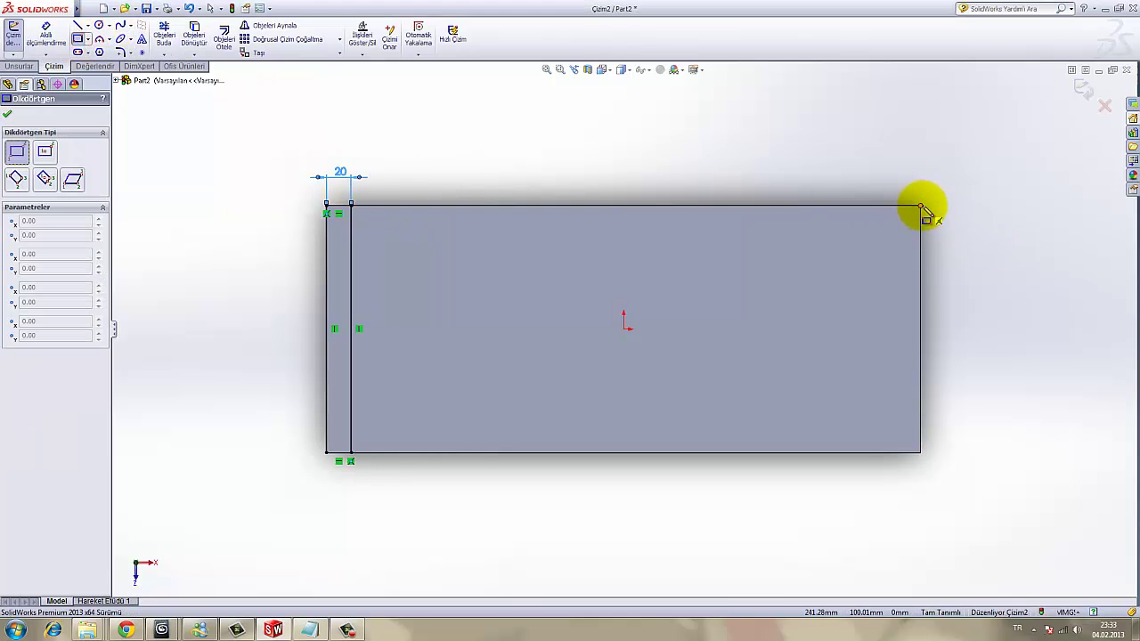
left_click(922, 206)
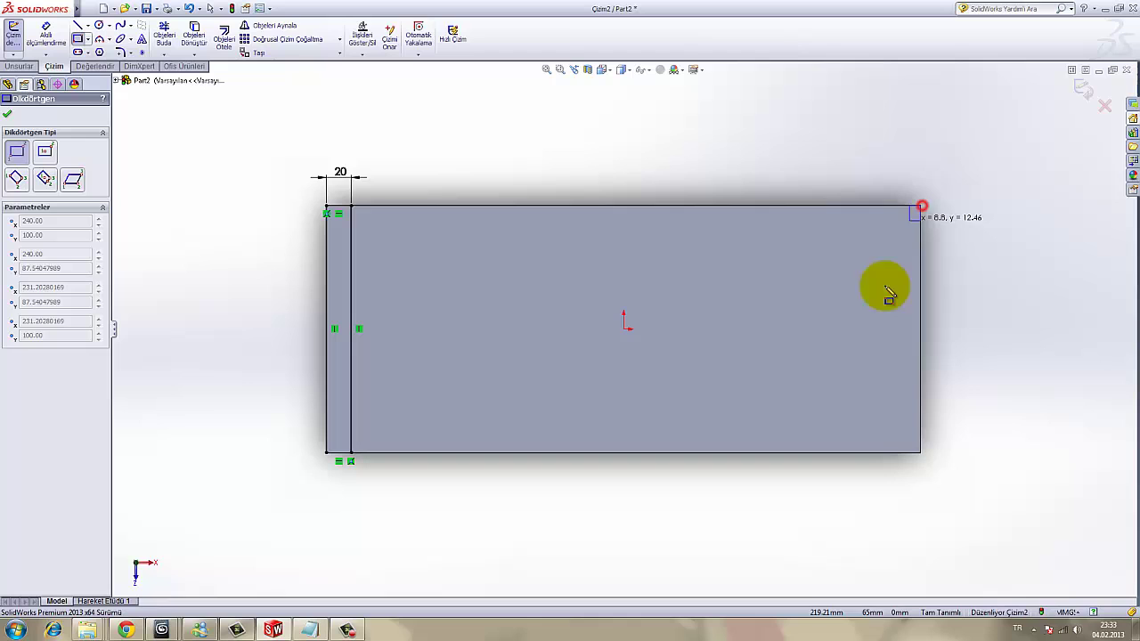
left_click(877, 454)
right_click(720, 106)
left_click(739, 114)
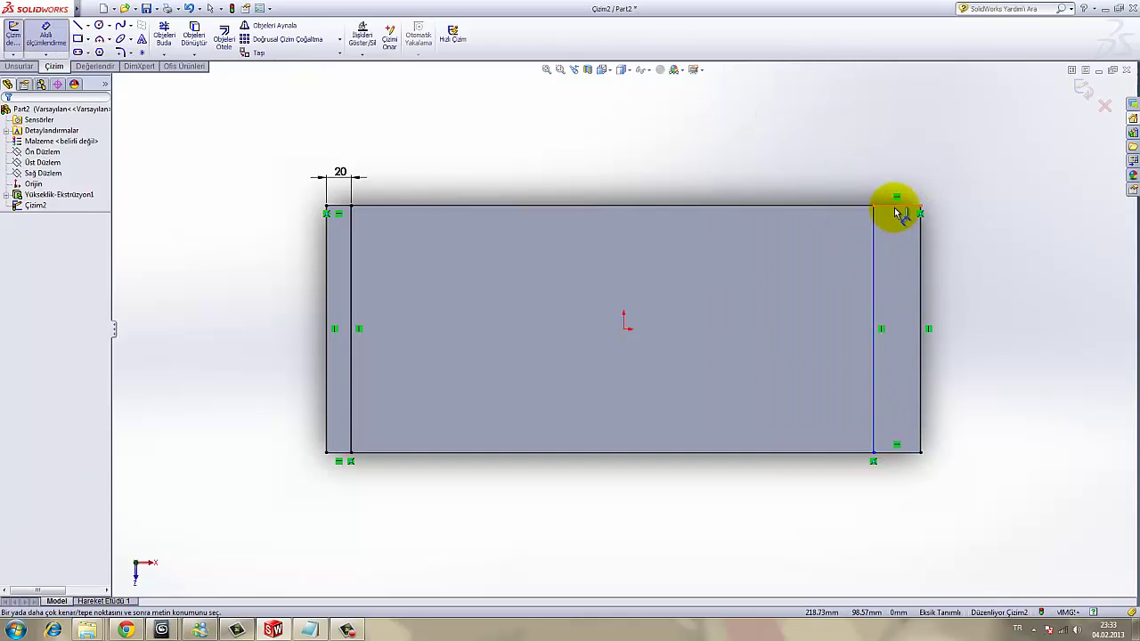
left_click(899, 214)
left_click(896, 181)
type("20")
key("Return")
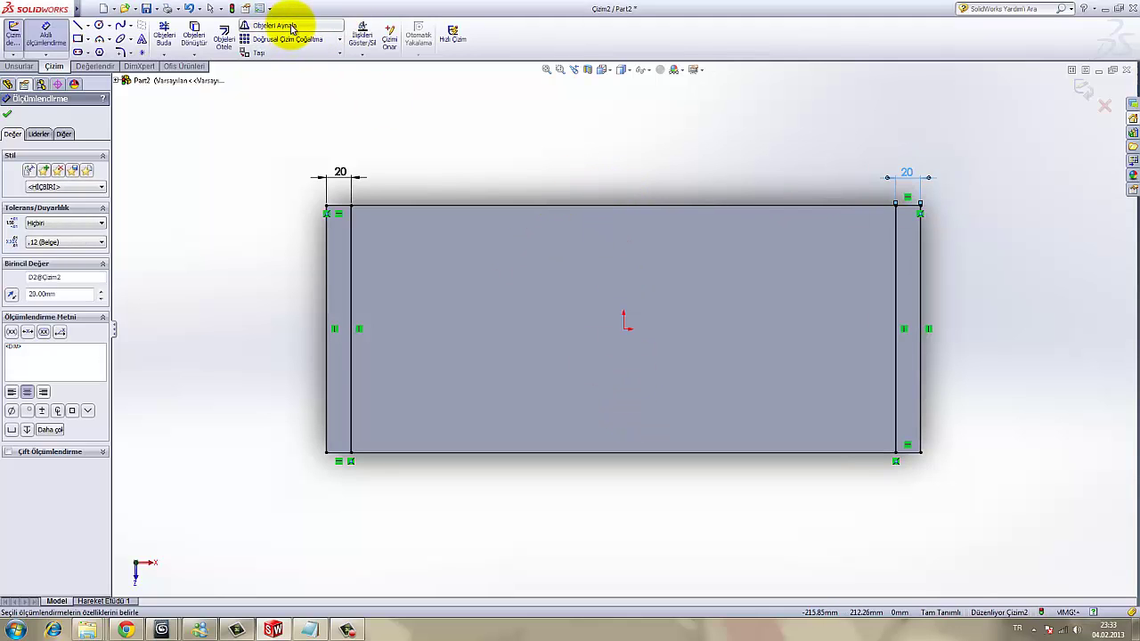
left_click(1082, 89)
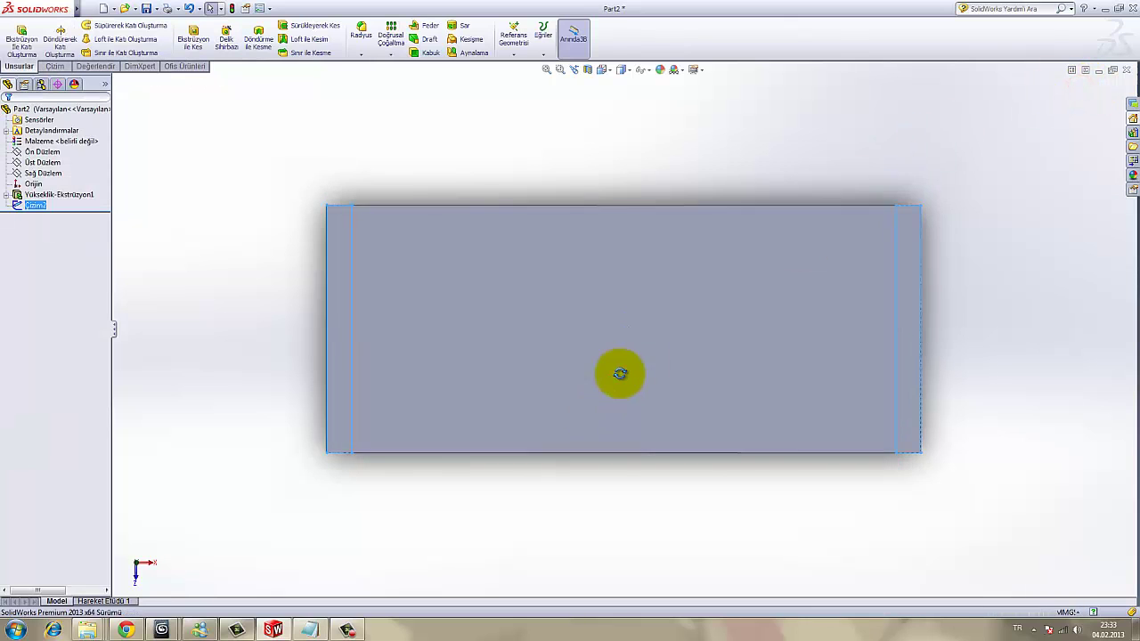
Extrude both 20 mm end strips 200 mm upward into walls, forming the U-shape.
mouse_move(621, 374)
middle_mouse_down()
mouse_move(580, 184)
mouse_move(559, 184)
middle_mouse_up()
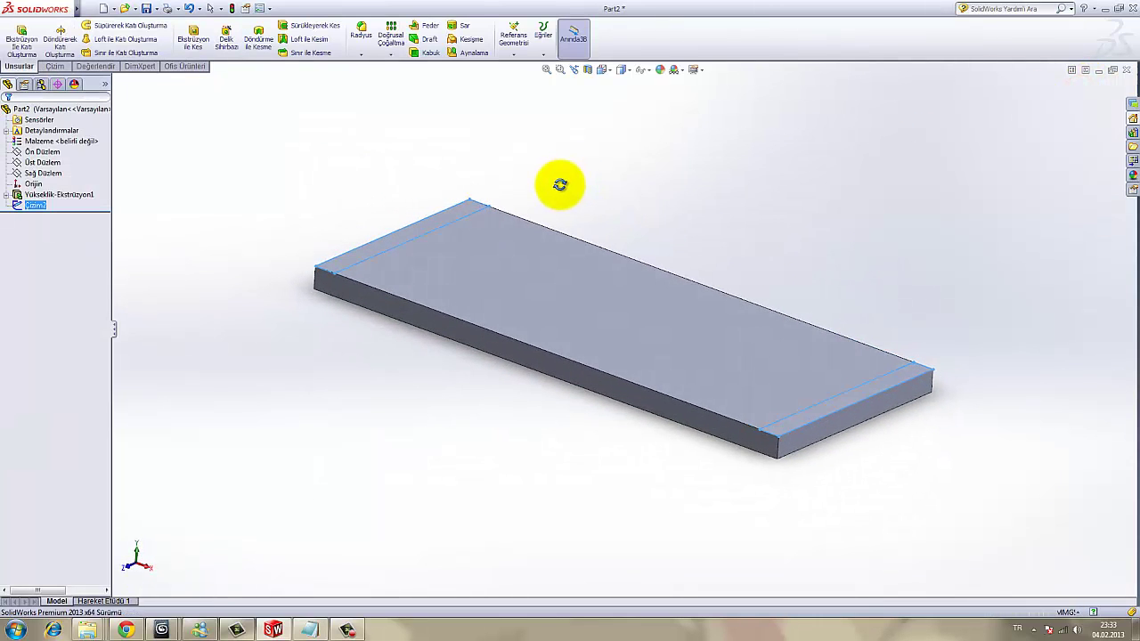
left_click(24, 42)
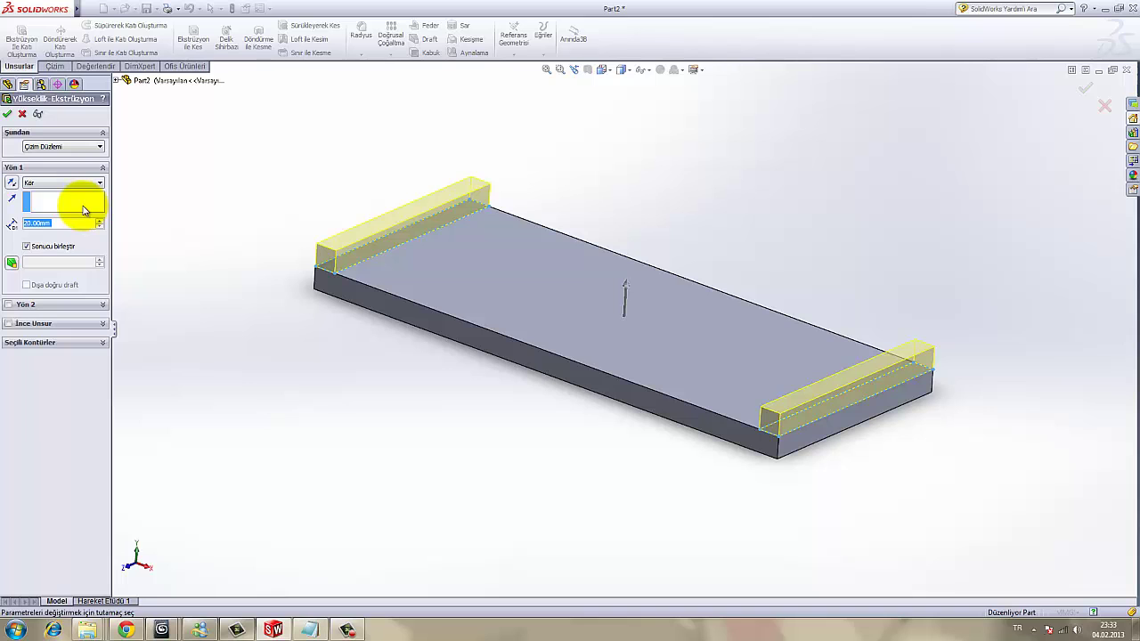
type("200")
key("Return")
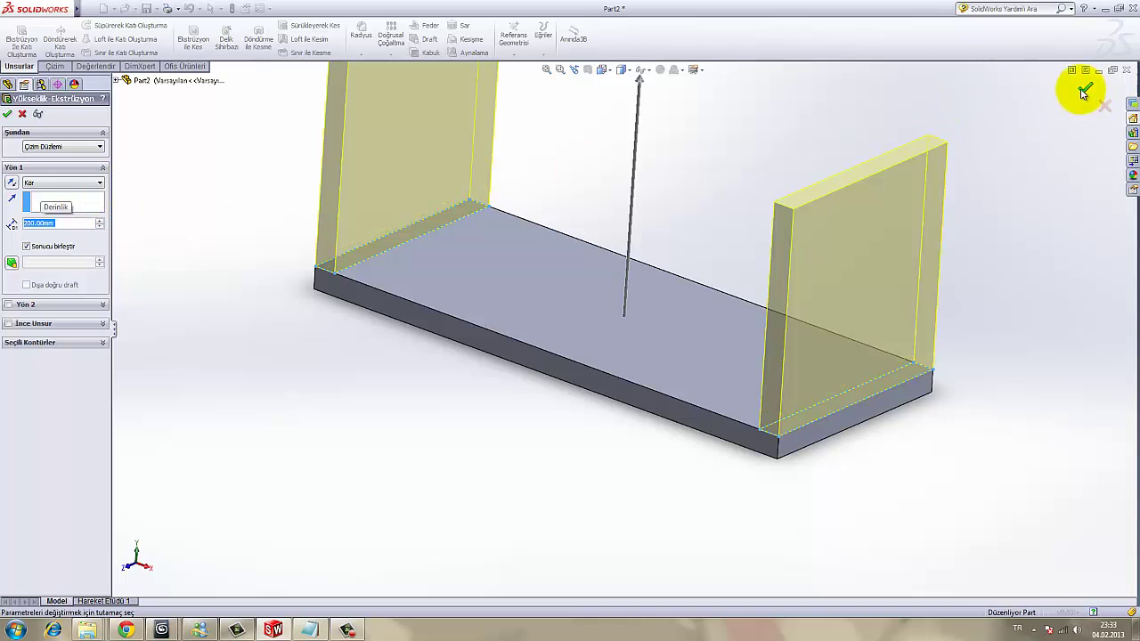
left_click(1083, 93)
key("f")
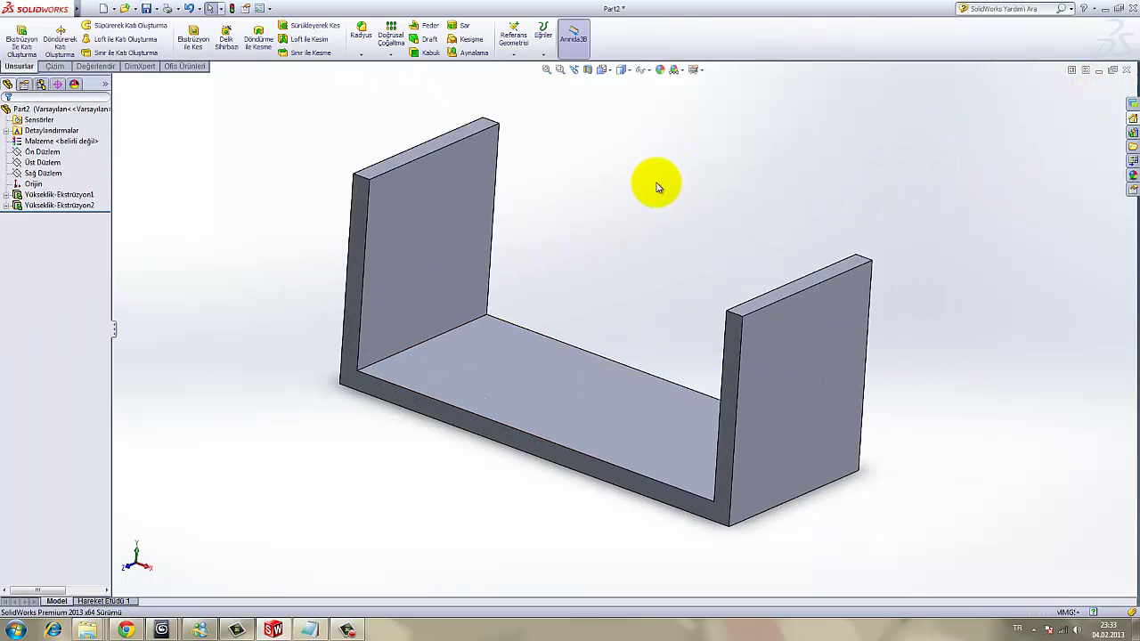
mouse_move(657, 187)
middle_mouse_down()
mouse_move(674, 205)
mouse_move(725, 437)
mouse_move(745, 382)
mouse_move(762, 390)
middle_mouse_up()
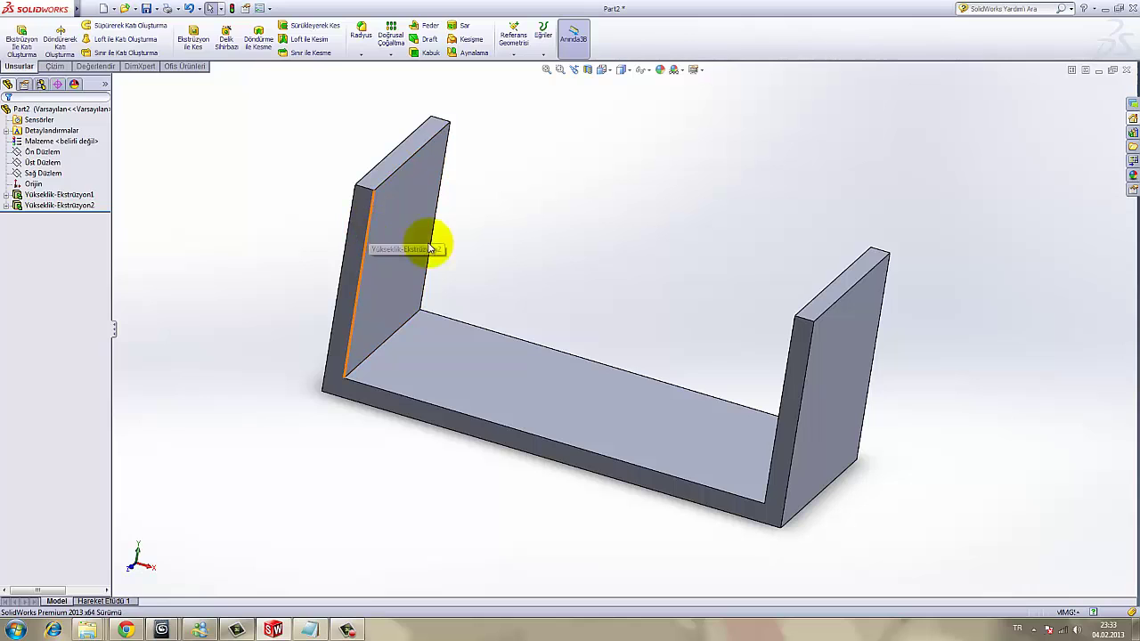
middle_click_drag(861, 398, 831, 383)
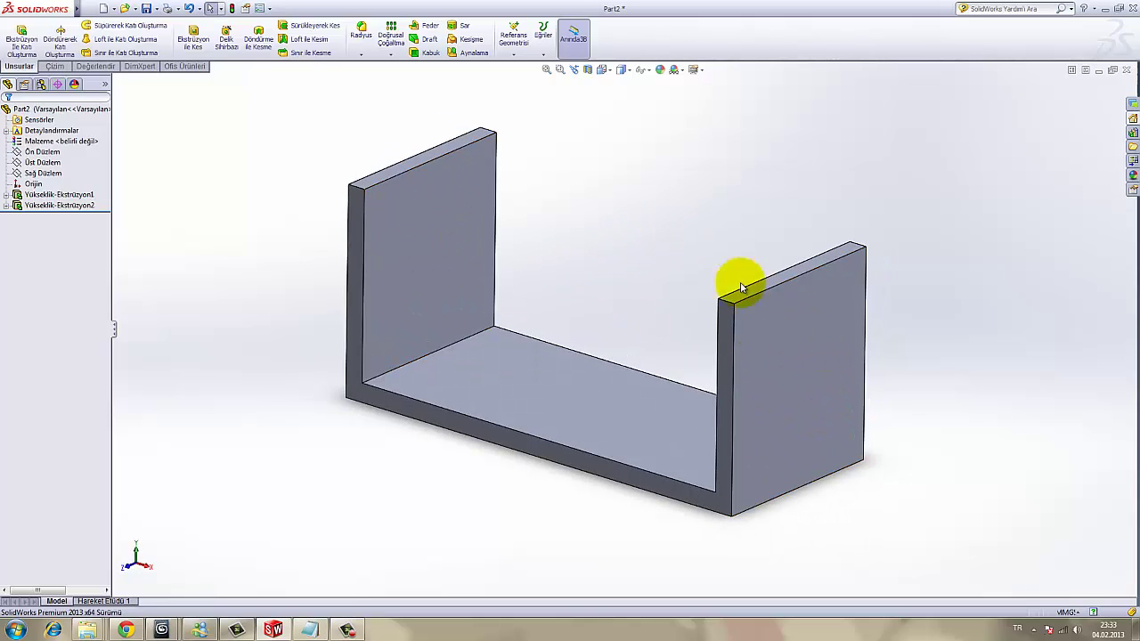
Draw a circle on the right wall's outer face, viewed straight on.
left_click(798, 326)
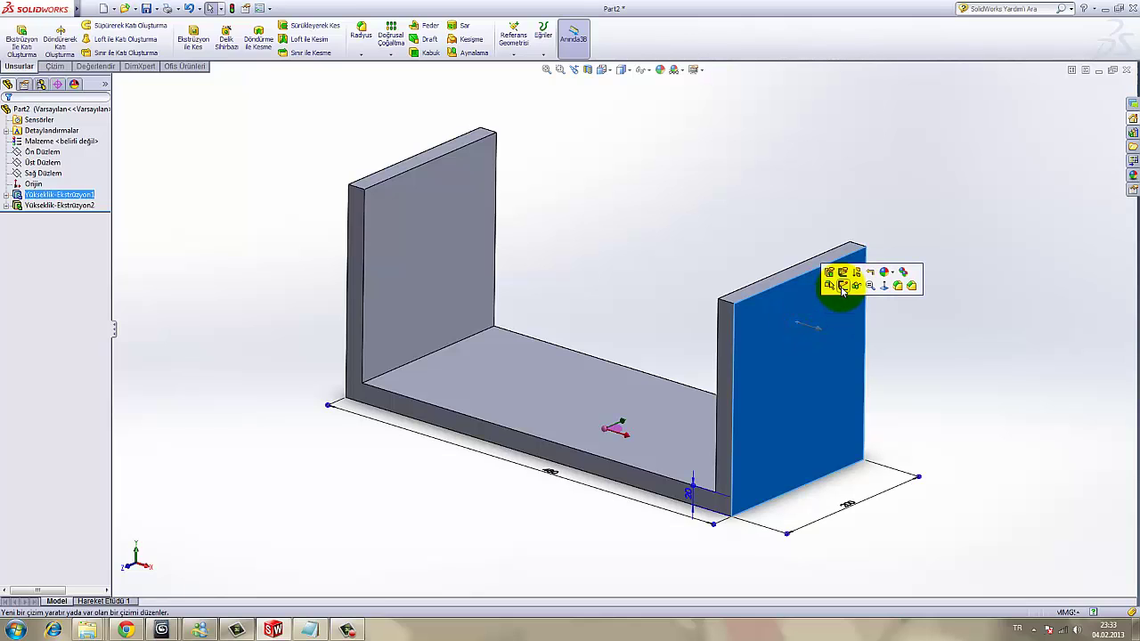
left_click(843, 285)
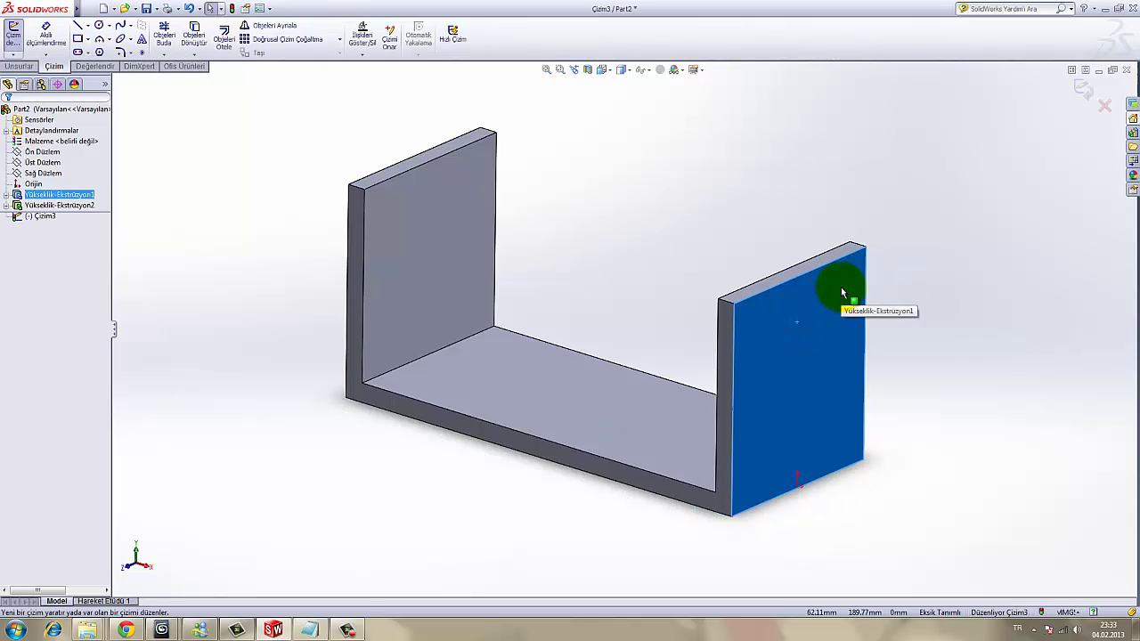
key("space")
left_click(940, 357)
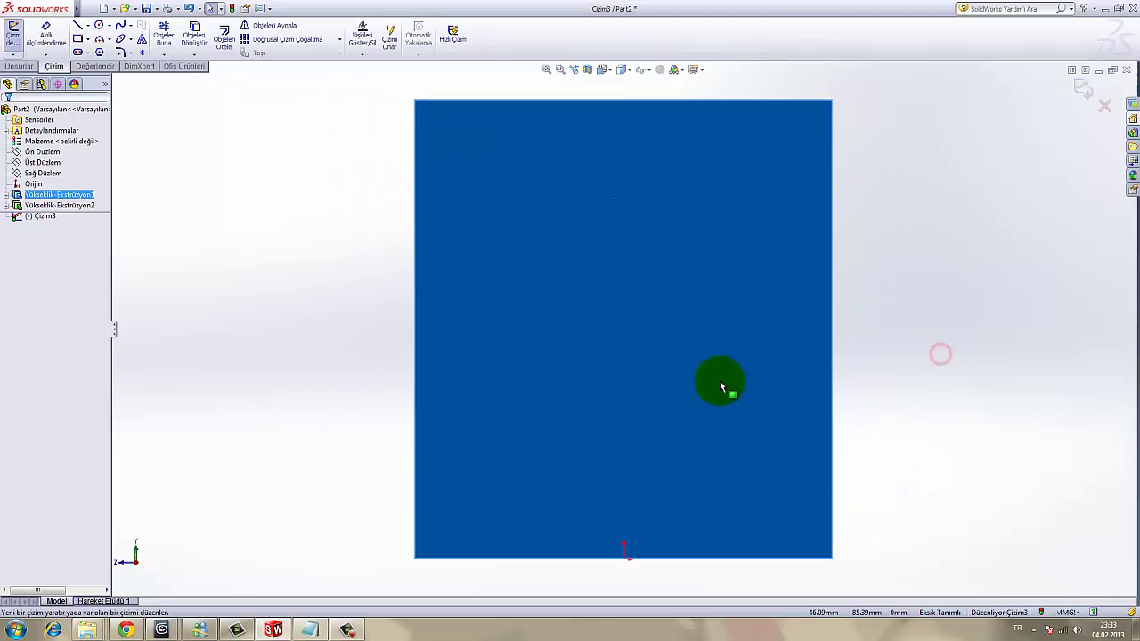
left_click(99, 25)
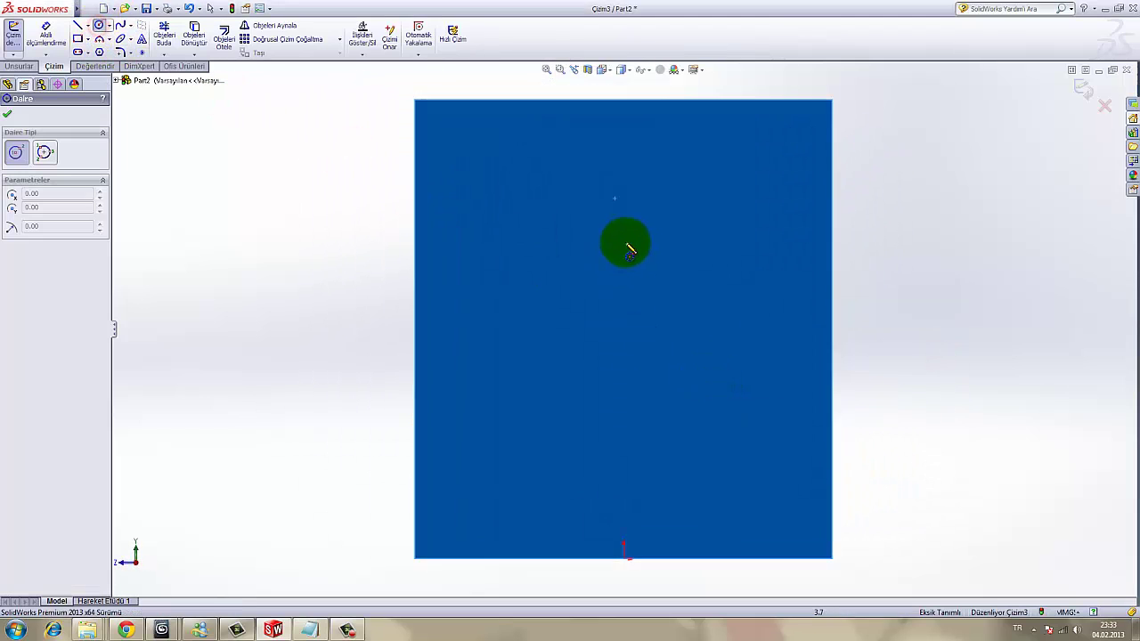
left_click(624, 242)
left_click(725, 313)
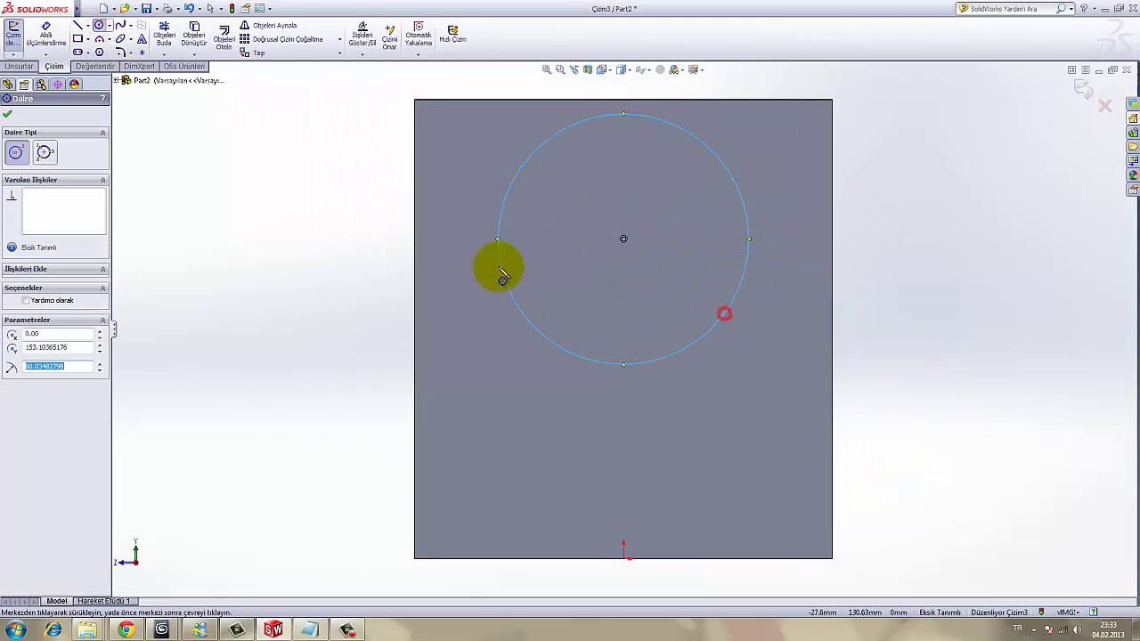
Dimension the circle to Ø45 with its centre 120 mm above the wall's bottom edge.
left_click(40, 42)
left_click(743, 259)
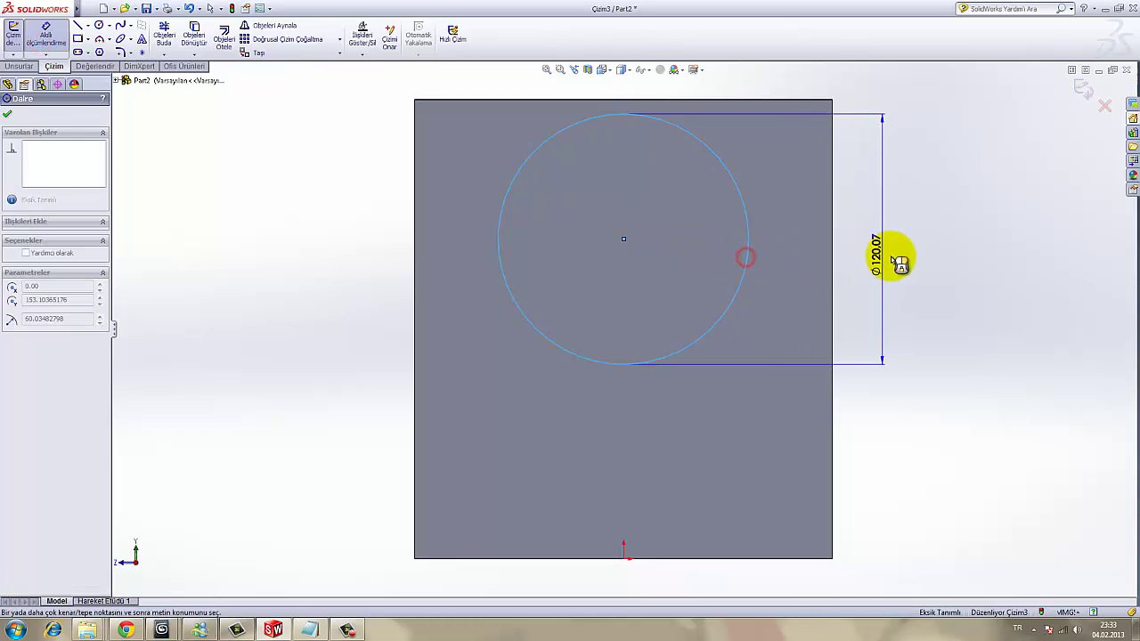
left_click(894, 256)
type("45")
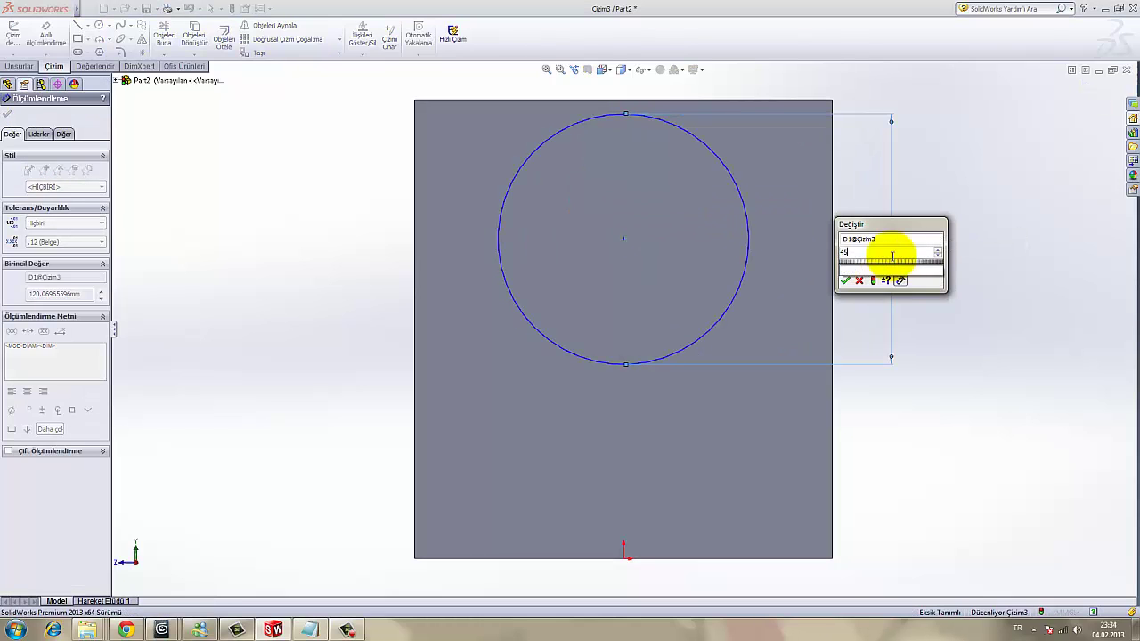
key("Return")
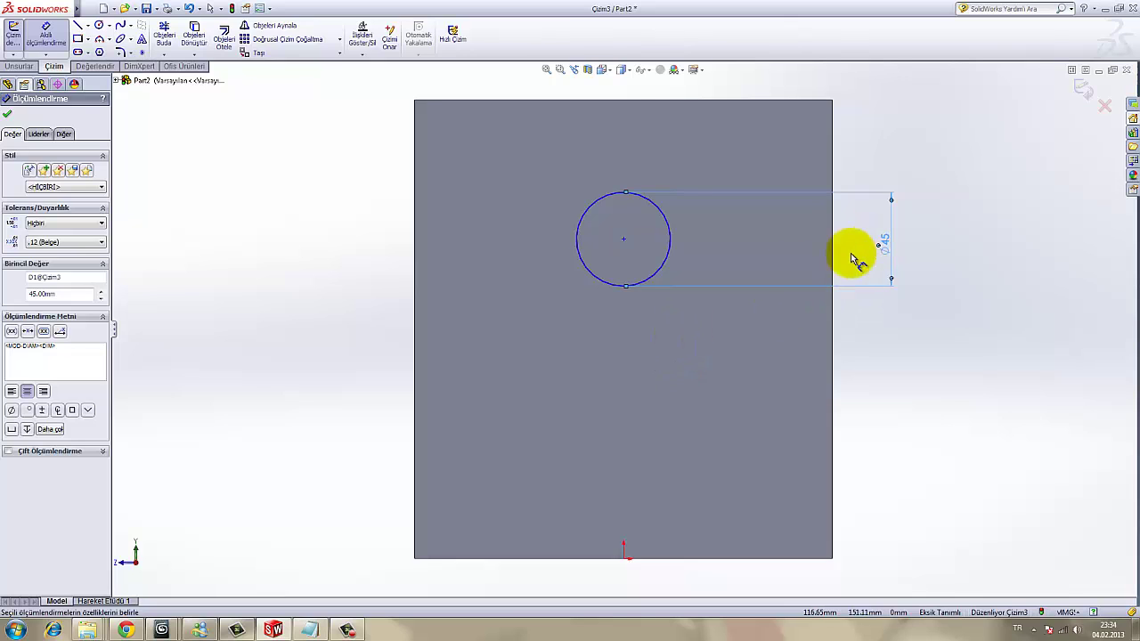
left_click(625, 240)
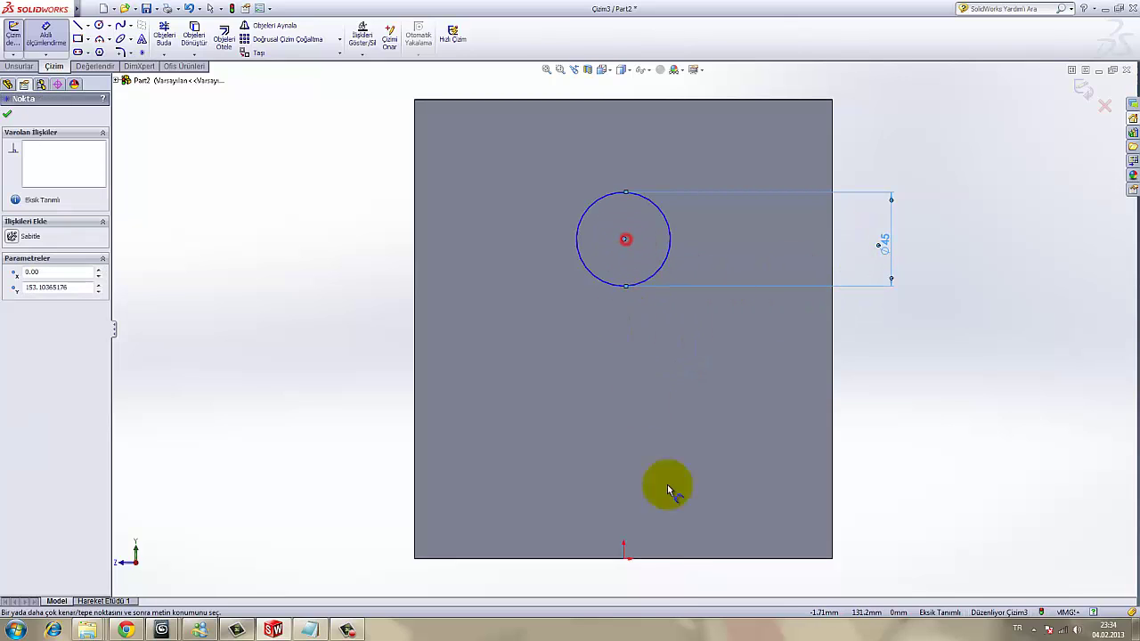
left_click(629, 558)
left_click(688, 442)
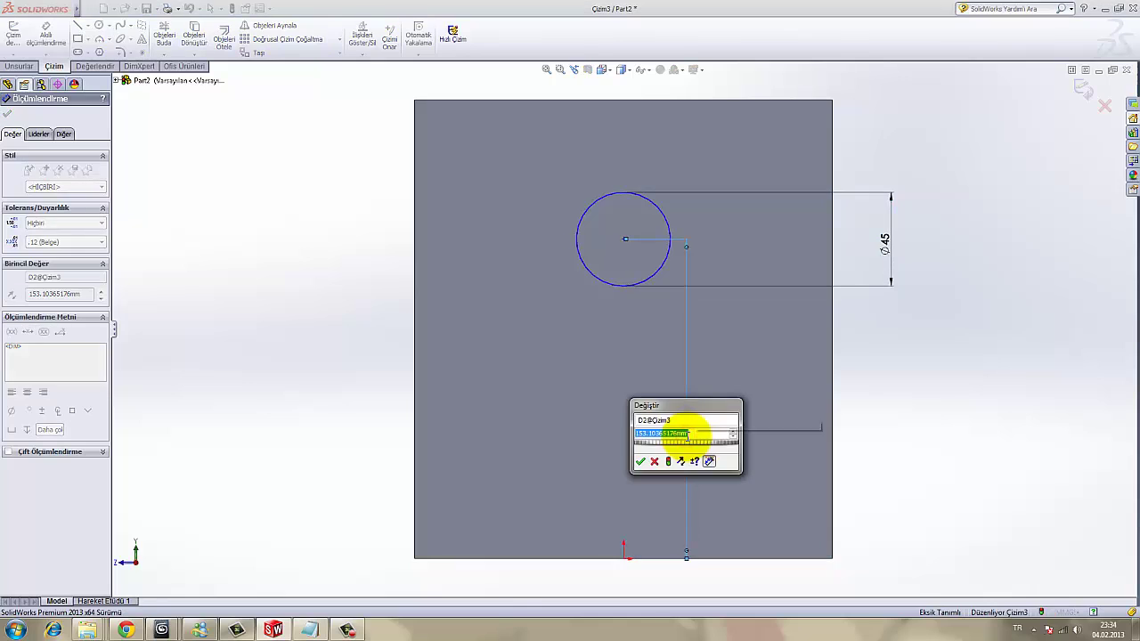
type("120")
key("Return")
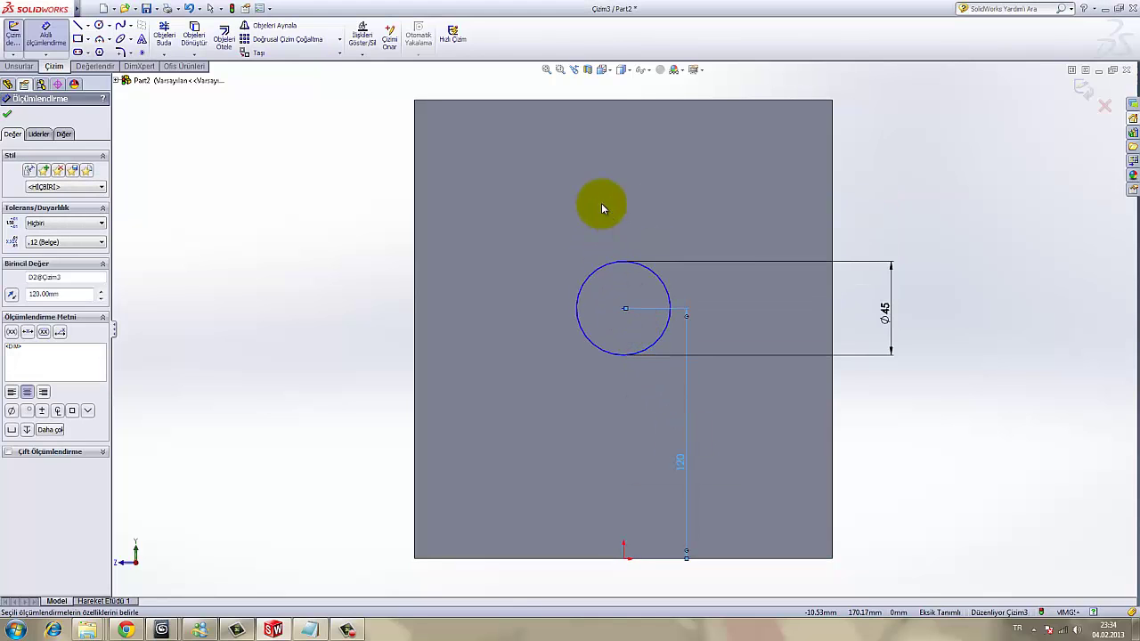
Add a Vertical relation between the circle centre and the origin to fully define it.
right_click(613, 209)
left_click(624, 215)
left_click(624, 309)
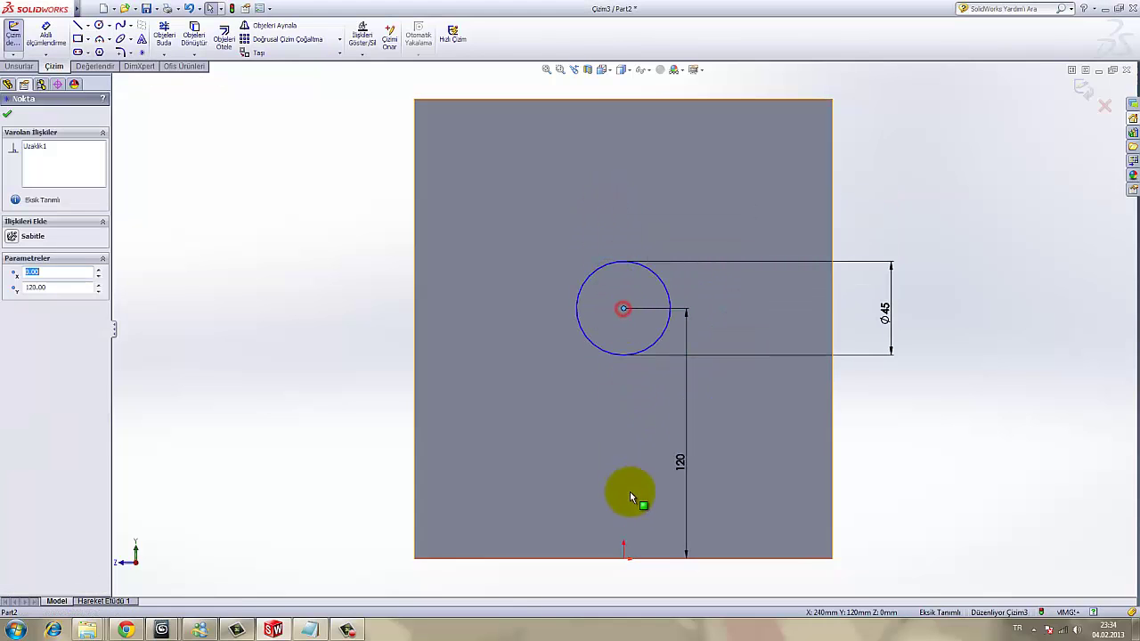
left_click(624, 559, "ctrl")
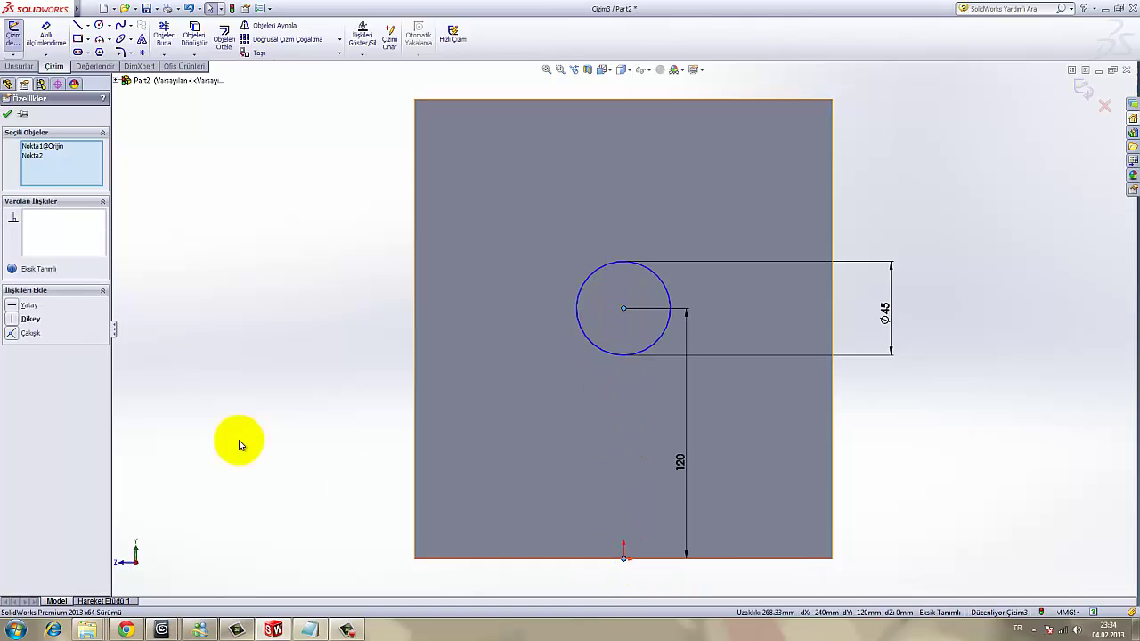
left_click(13, 319)
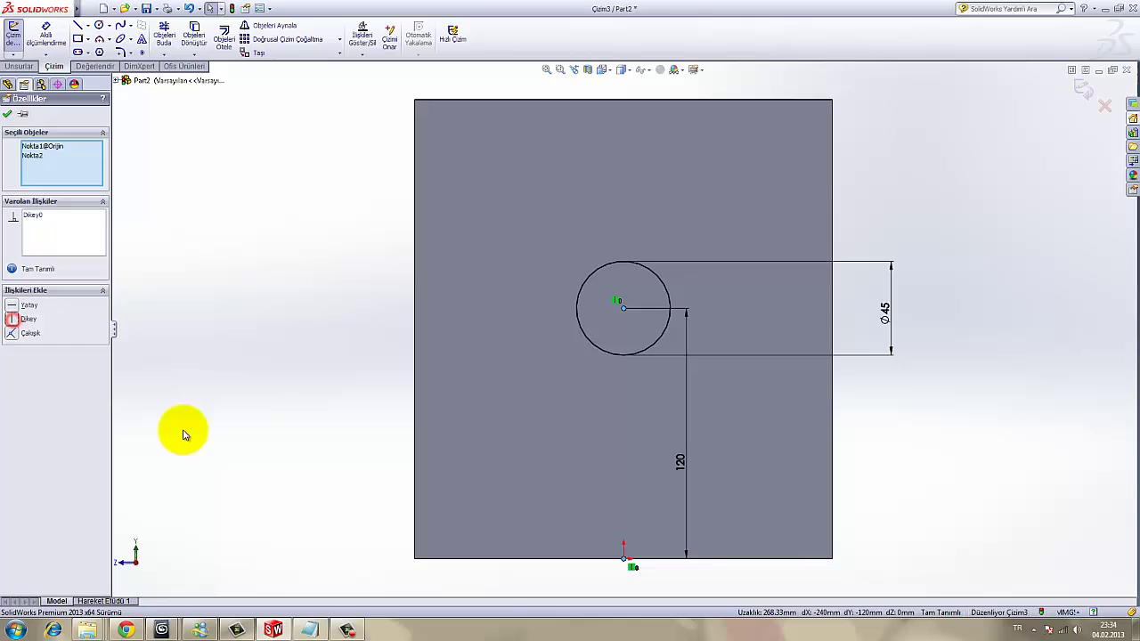
left_click(252, 386)
left_click(623, 310)
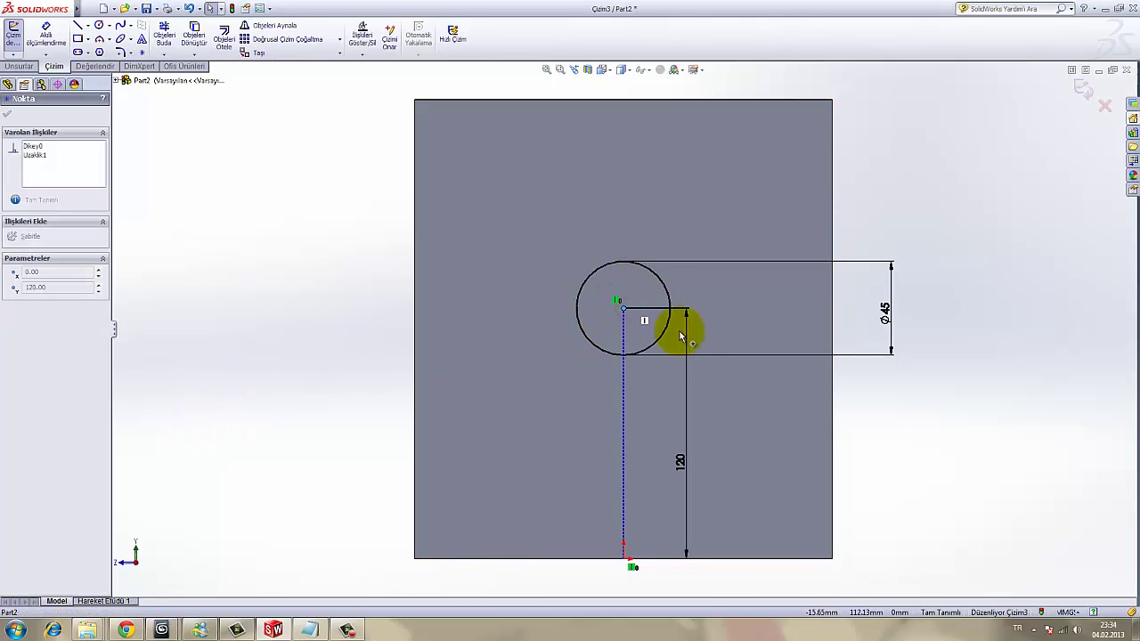
left_click(297, 294)
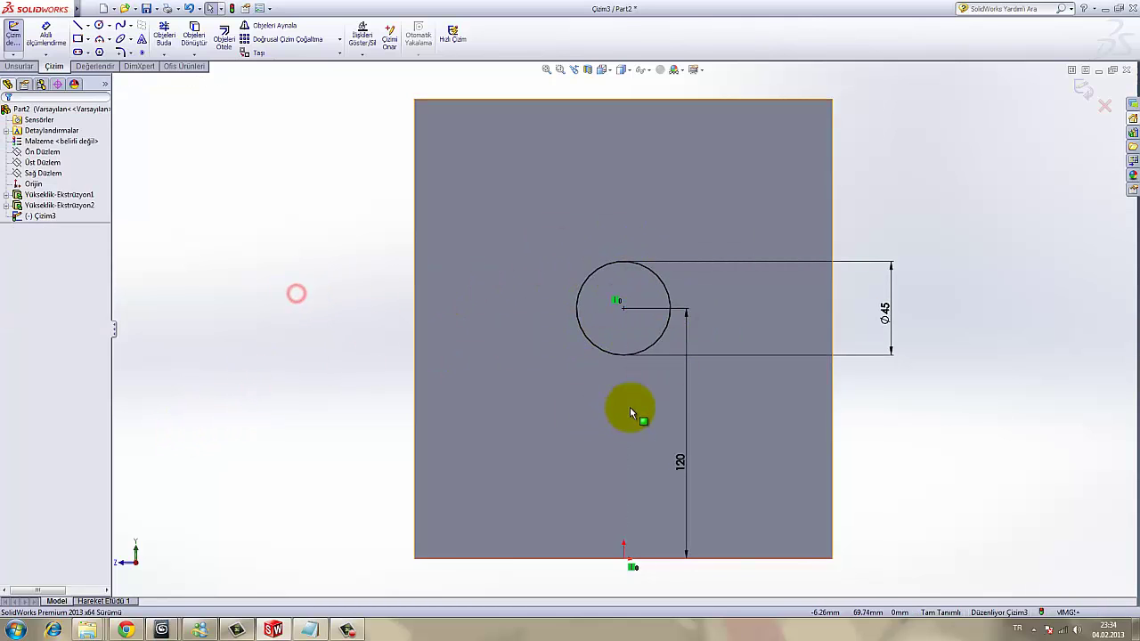
mouse_move(634, 407)
middle_mouse_down()
mouse_move(703, 402)
mouse_move(722, 421)
middle_mouse_up()
Extruded-cut the Ø45 circle Through All, holing both walls.
key("f")
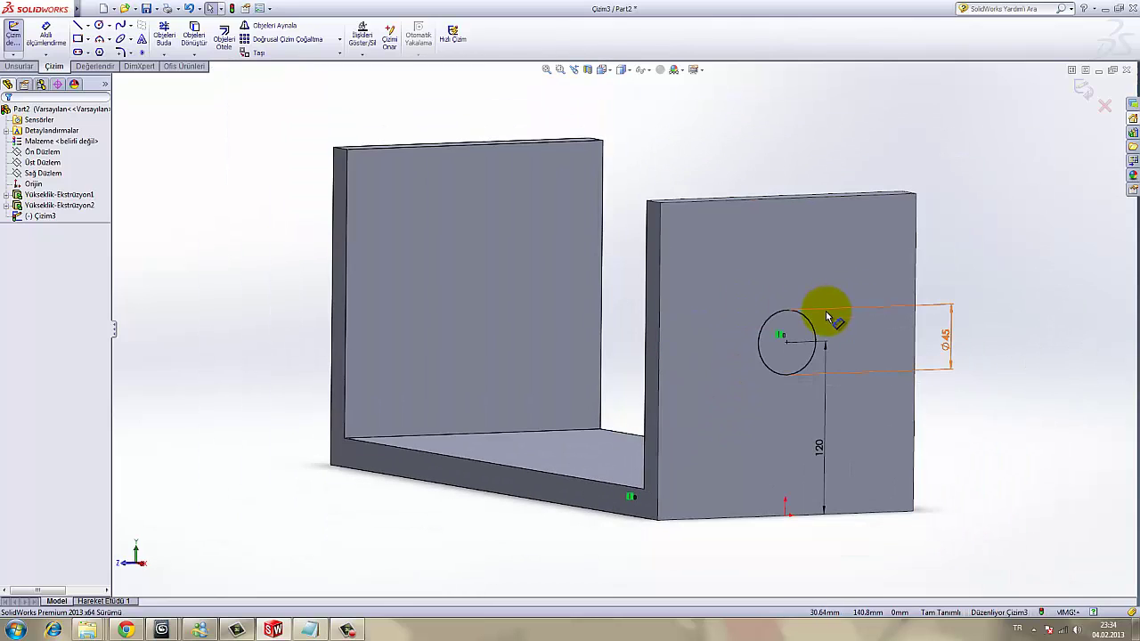
left_click(20, 66)
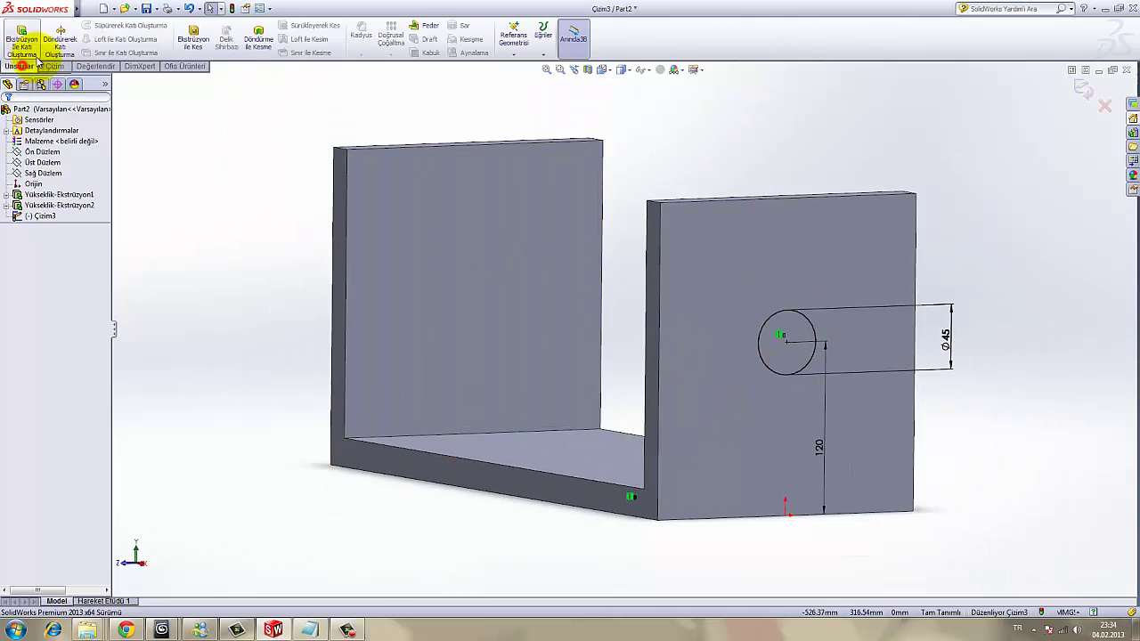
left_click(193, 39)
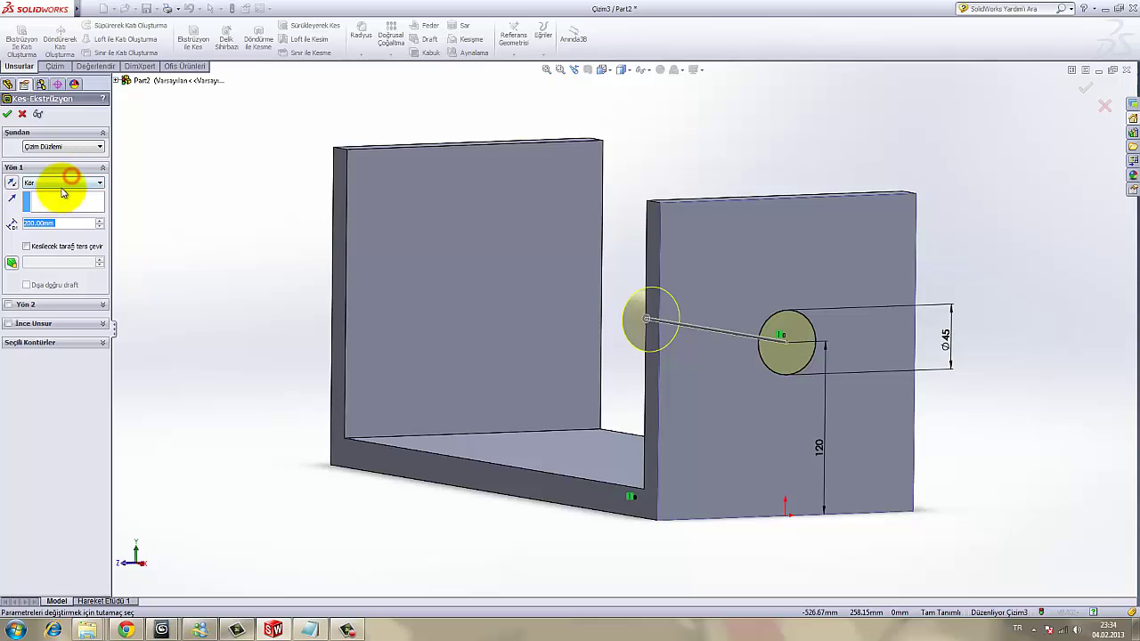
left_click(63, 184)
left_click(53, 200)
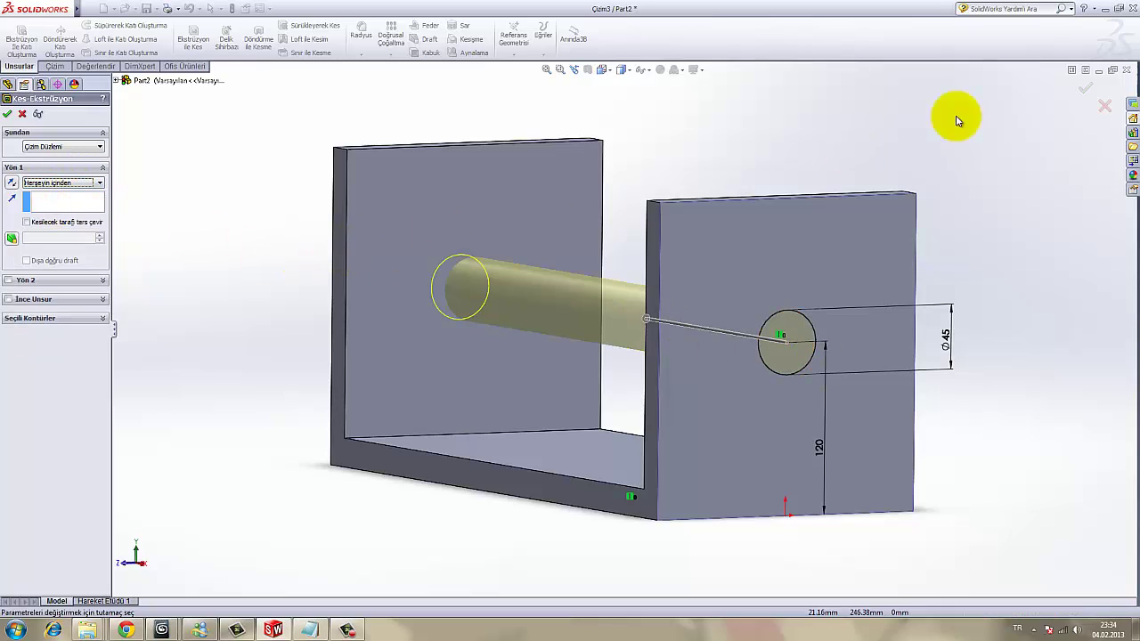
left_click(1085, 87)
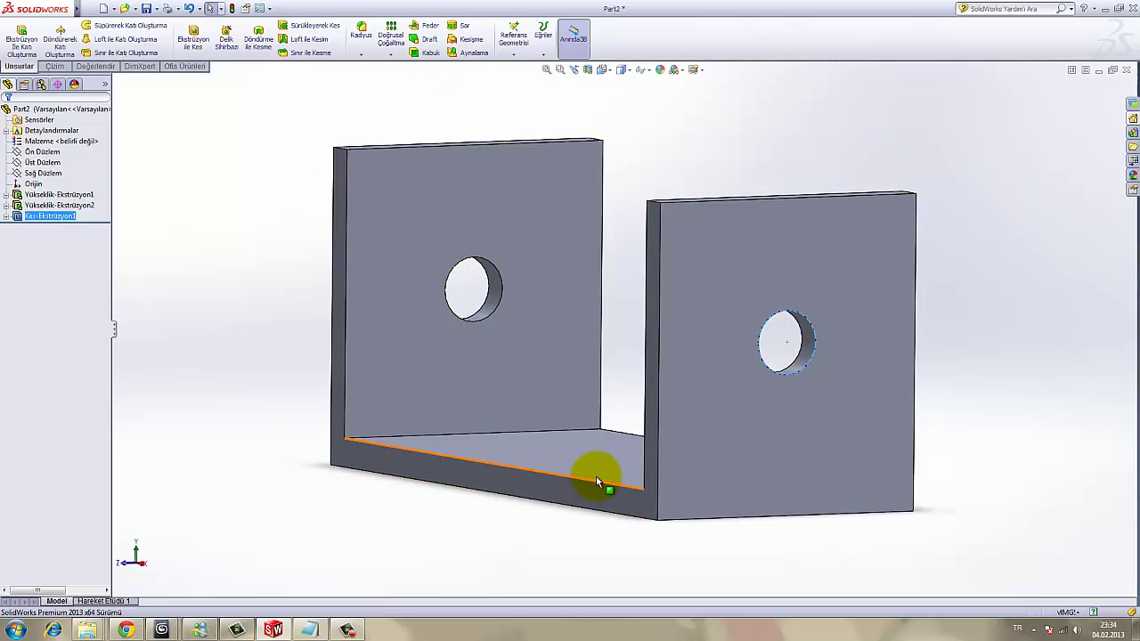
middle_click_drag(593, 476, 729, 439)
mouse_move(805, 431)
middle_mouse_down()
mouse_move(776, 400)
mouse_move(694, 407)
mouse_move(665, 425)
mouse_move(675, 406)
mouse_move(677, 426)
middle_mouse_up()
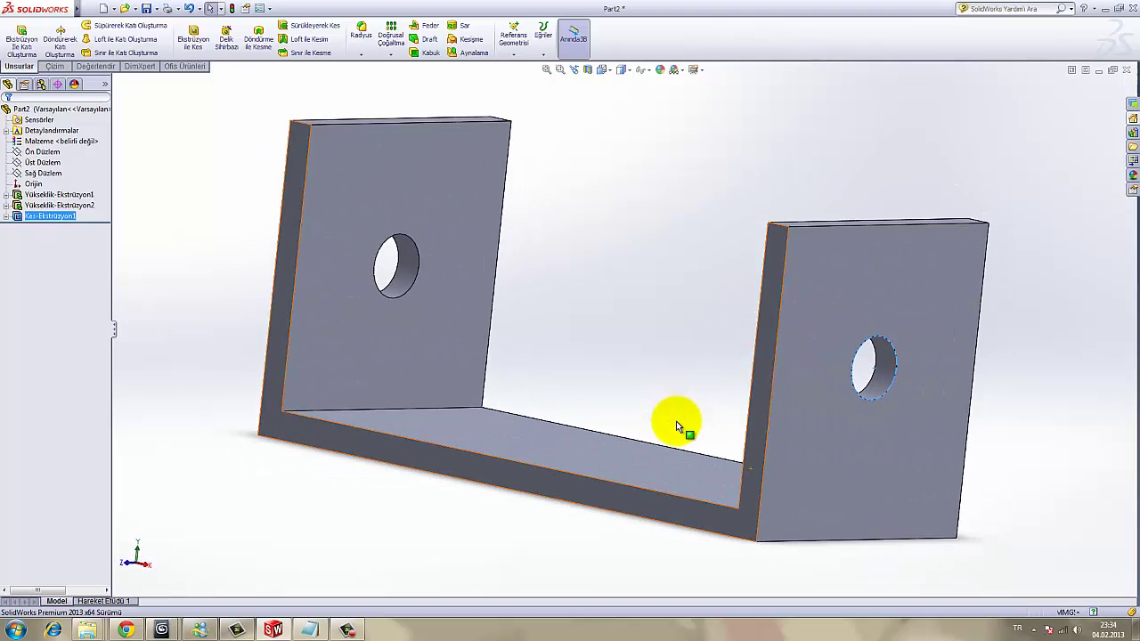
Save the part as 'motor kapagi', overwriting the existing file.
key("ctrl+s")
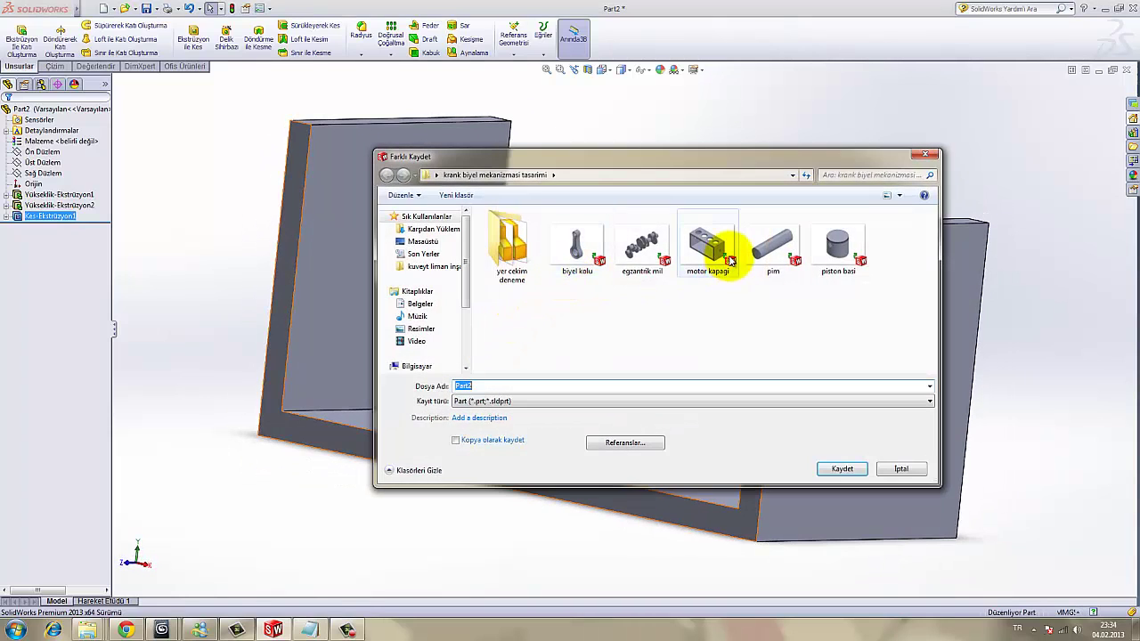
double_click(723, 254)
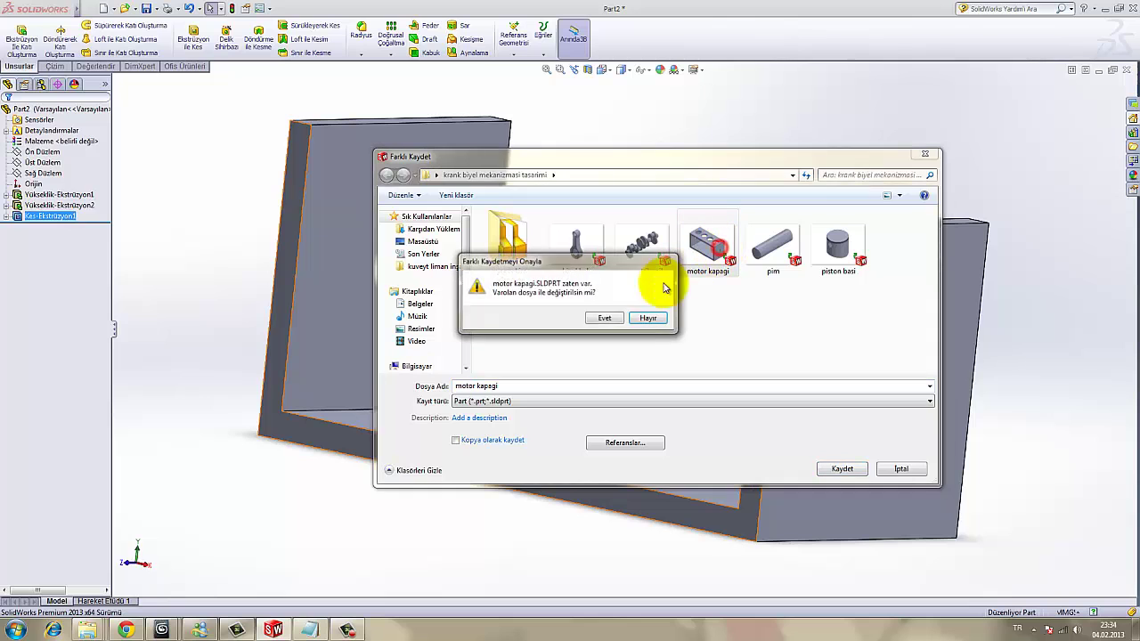
left_click(604, 318)
mouse_move(668, 356)
middle_mouse_down()
mouse_move(651, 319)
mouse_move(636, 349)
mouse_move(632, 326)
mouse_move(650, 347)
mouse_move(621, 331)
mouse_move(641, 342)
mouse_move(628, 294)
middle_mouse_up()
left_click(629, 294)
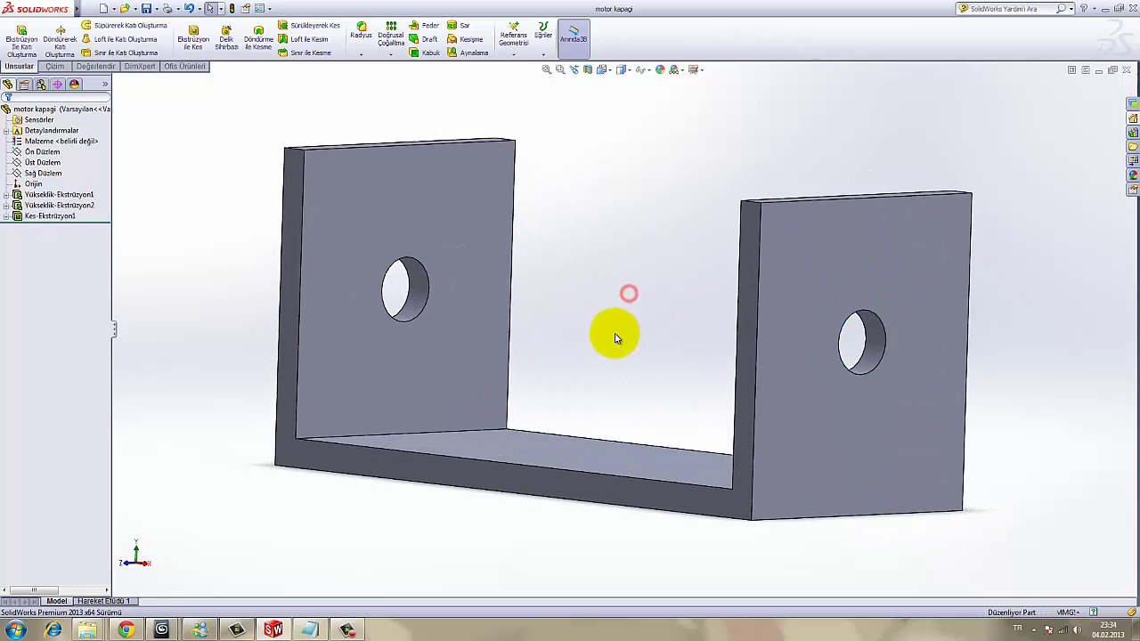
middle_click_drag(615, 337, 617, 349)
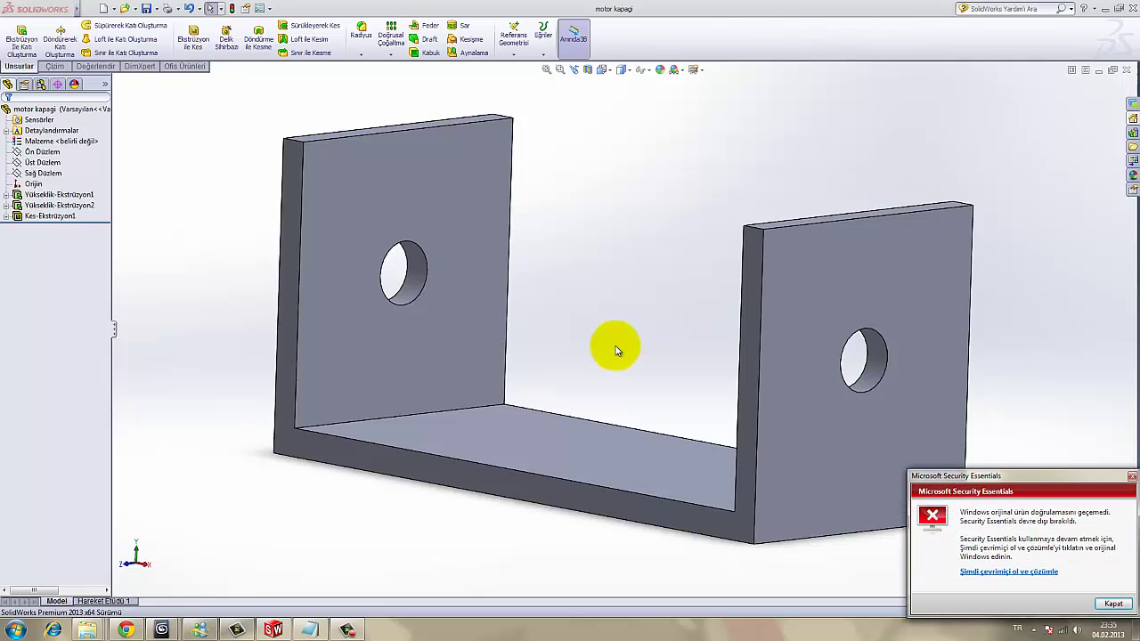
left_click(1113, 604)
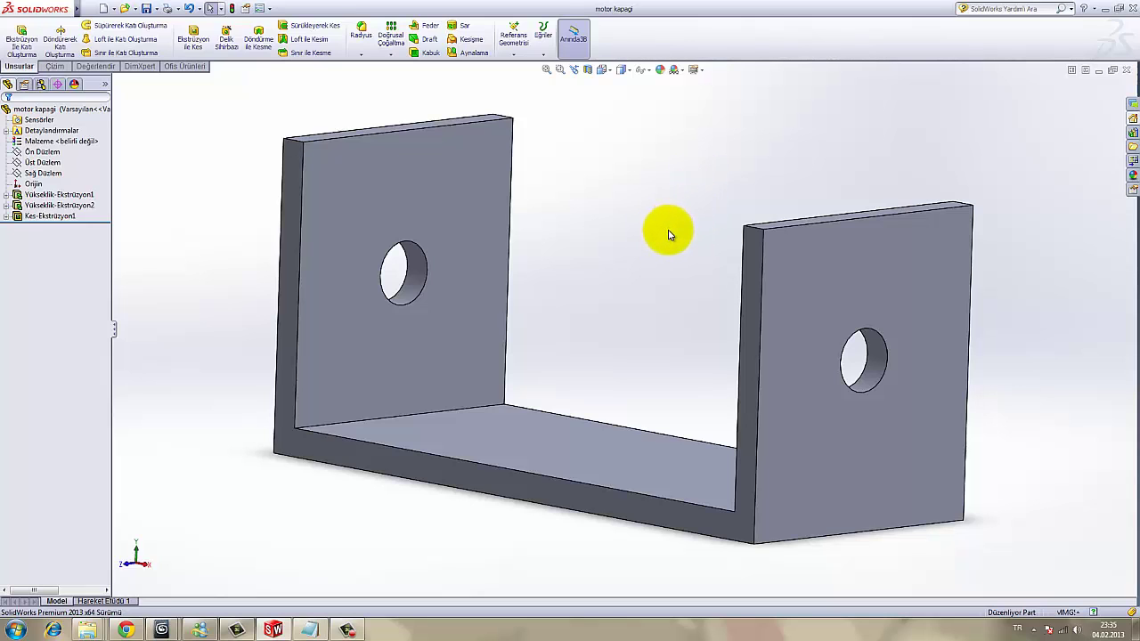
middle_click_drag(669, 234, 662, 239)
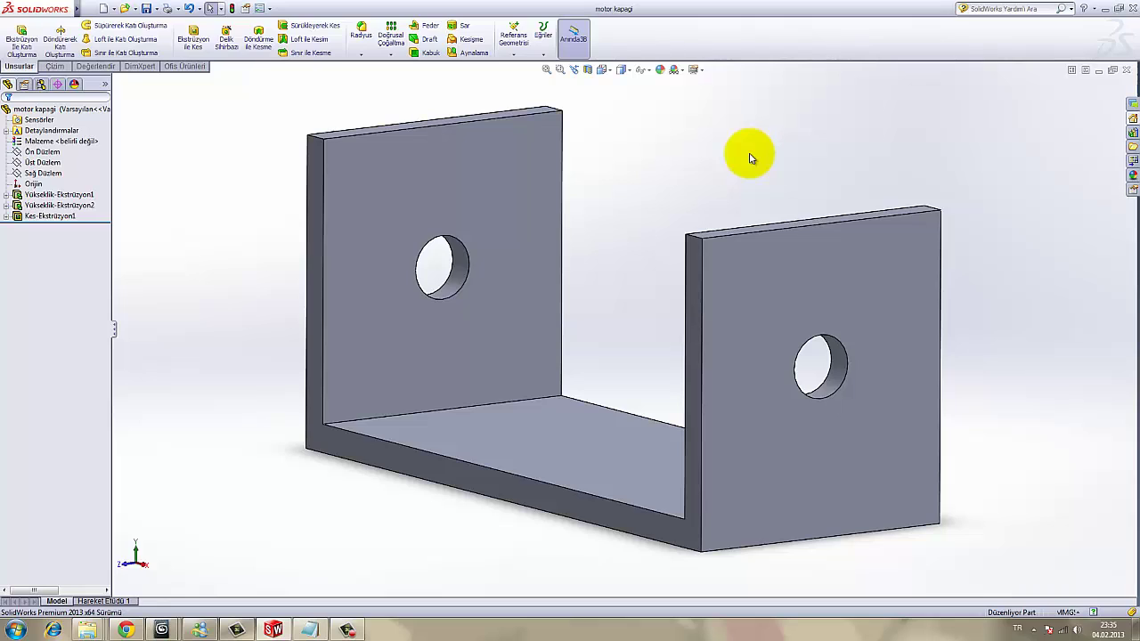